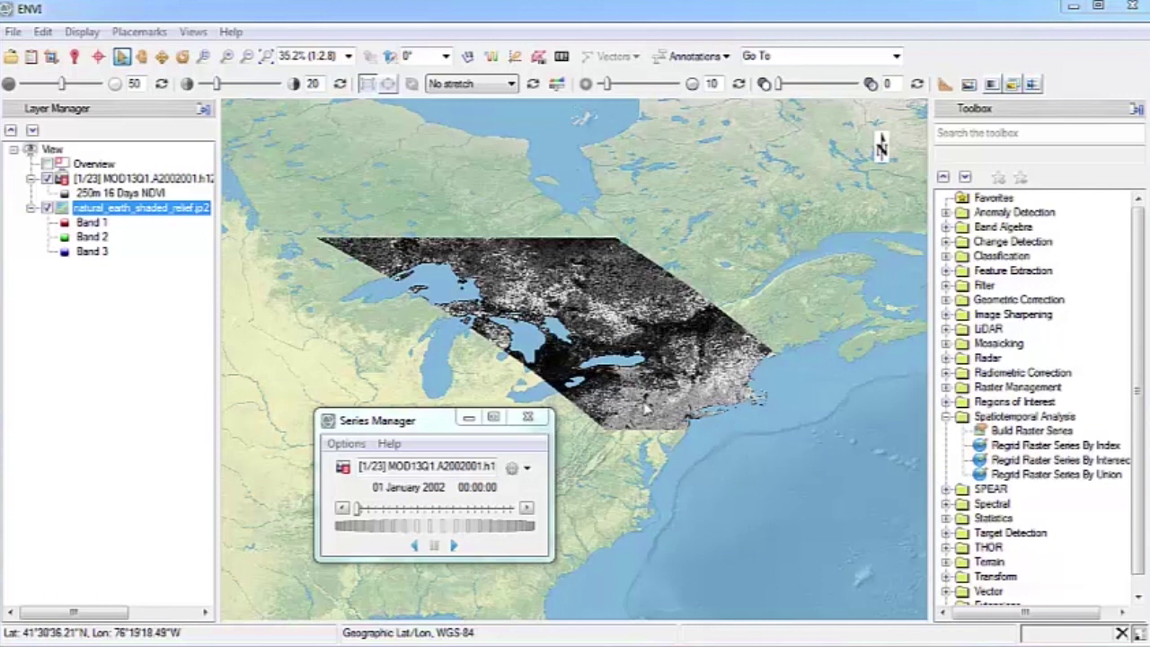
# Step the NDVI series forward frame by frame to 09 May 2002 and return it to the first frame.
pyautogui.click(527, 509)
pyautogui.click(528, 508)
pyautogui.click(527, 509)
pyautogui.click(528, 508)
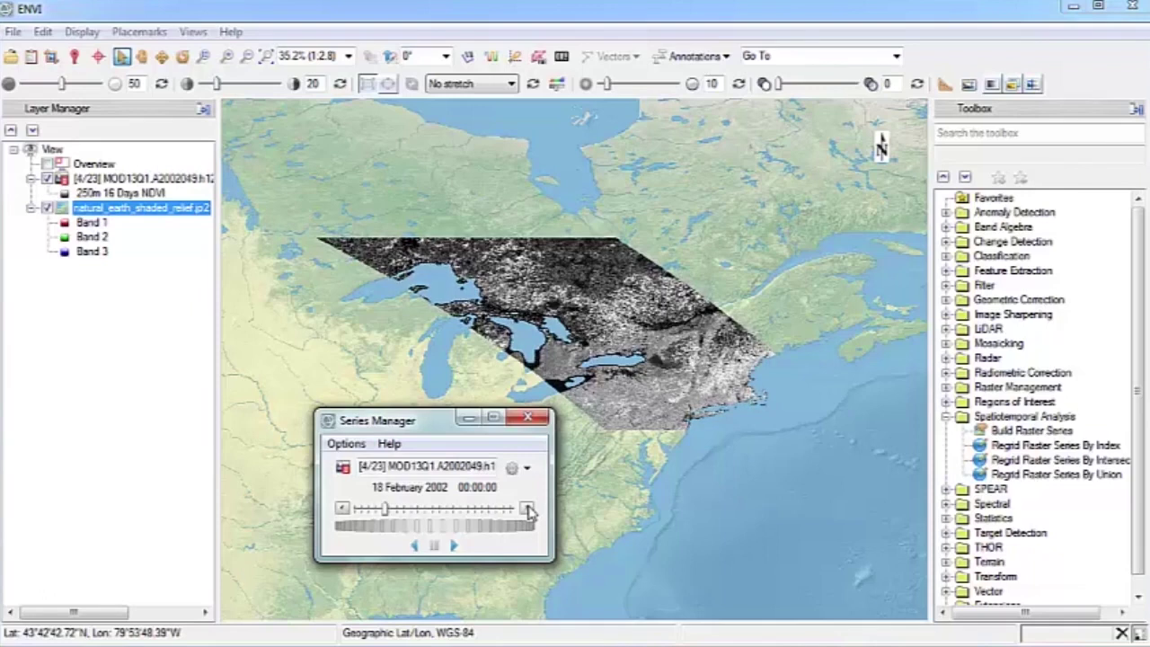
pyautogui.click(527, 509)
pyautogui.click(527, 508)
pyautogui.click(528, 509)
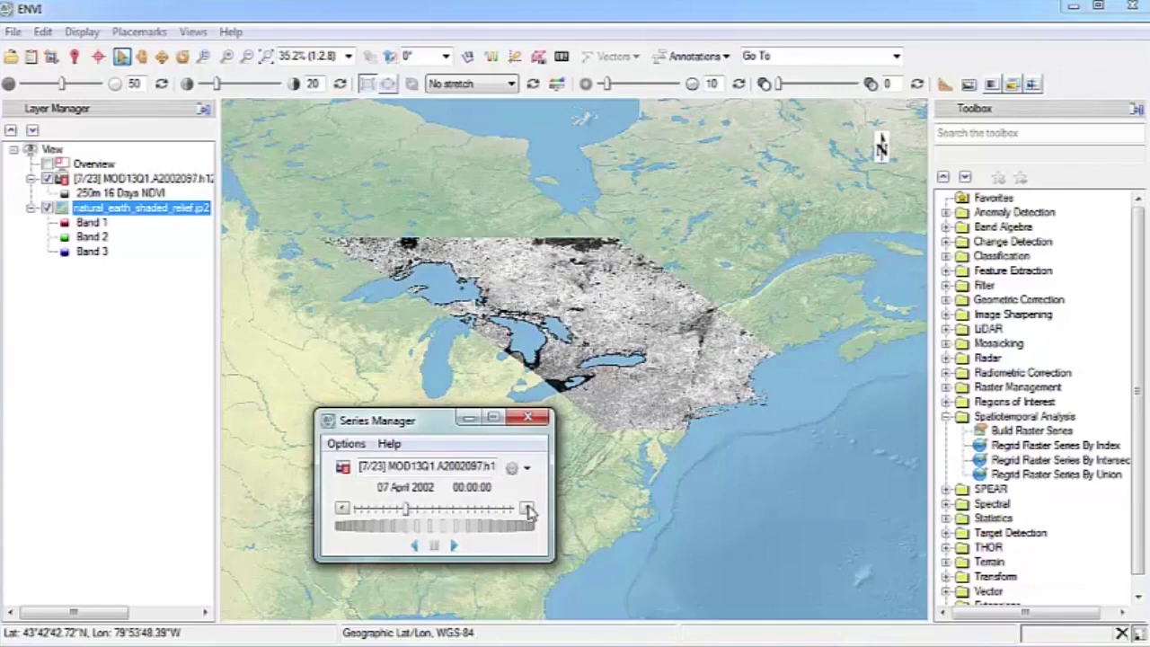
pyautogui.click(527, 509)
pyautogui.click(528, 508)
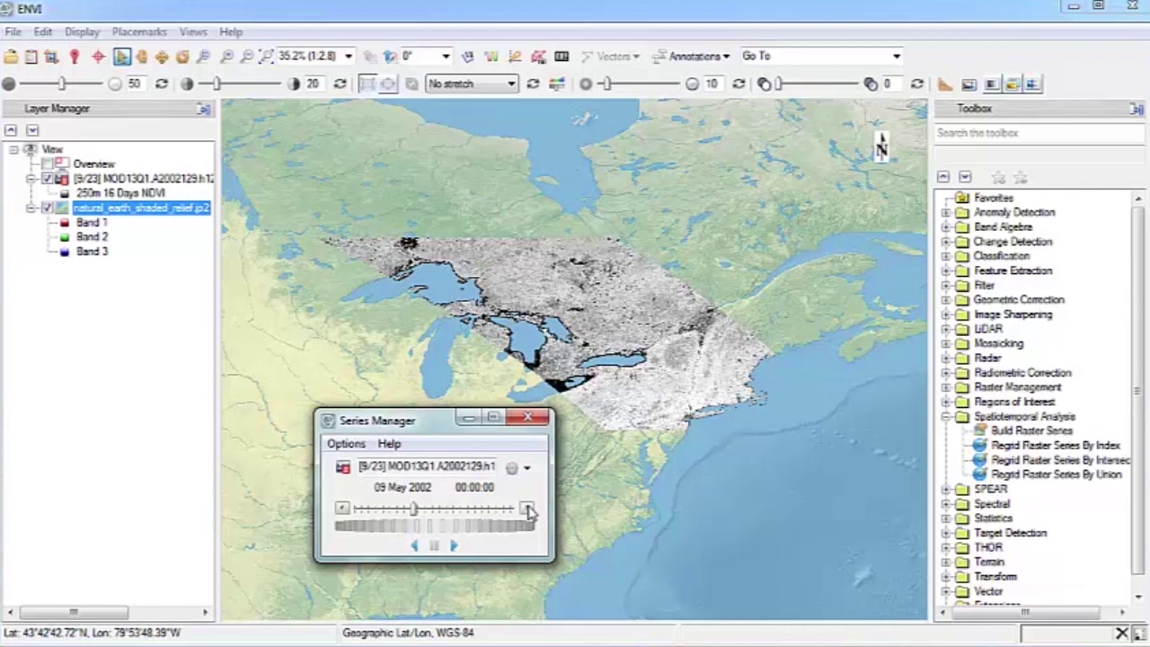
pyautogui.moveTo(415, 514); pyautogui.dragTo(357, 512)
# Add a second copy of the NDVI series to the view and show the sliders of all series.
pyautogui.moveTo(133, 184); pyautogui.dragTo(581, 301)
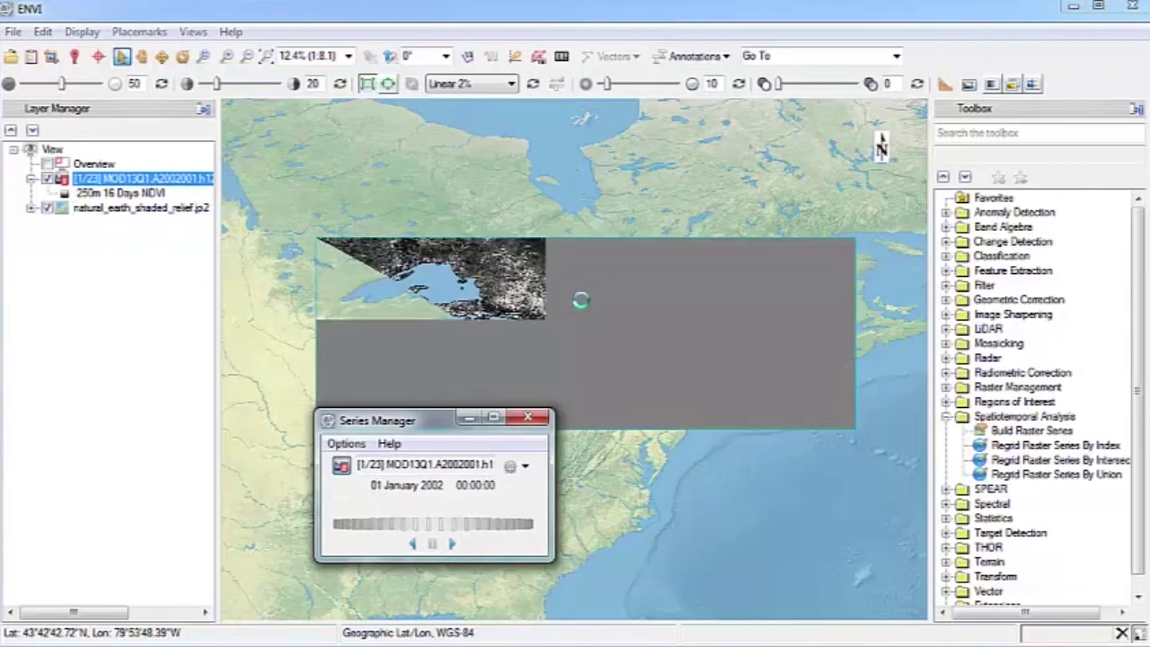
pyautogui.click(345, 444)
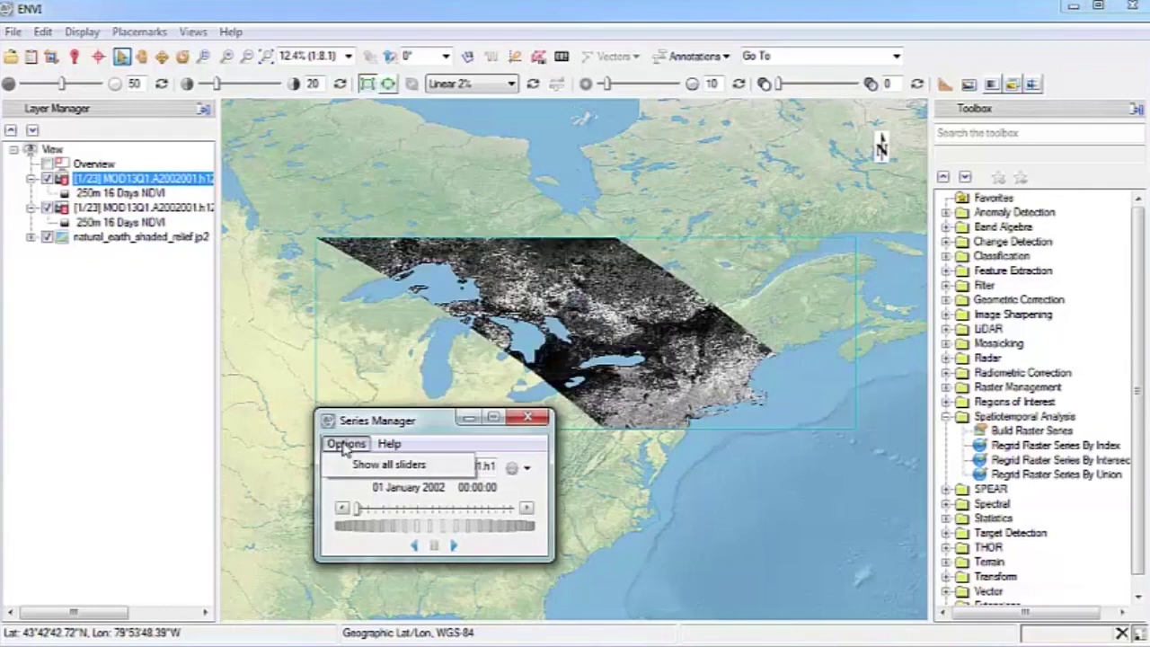
pyautogui.click(389, 465)
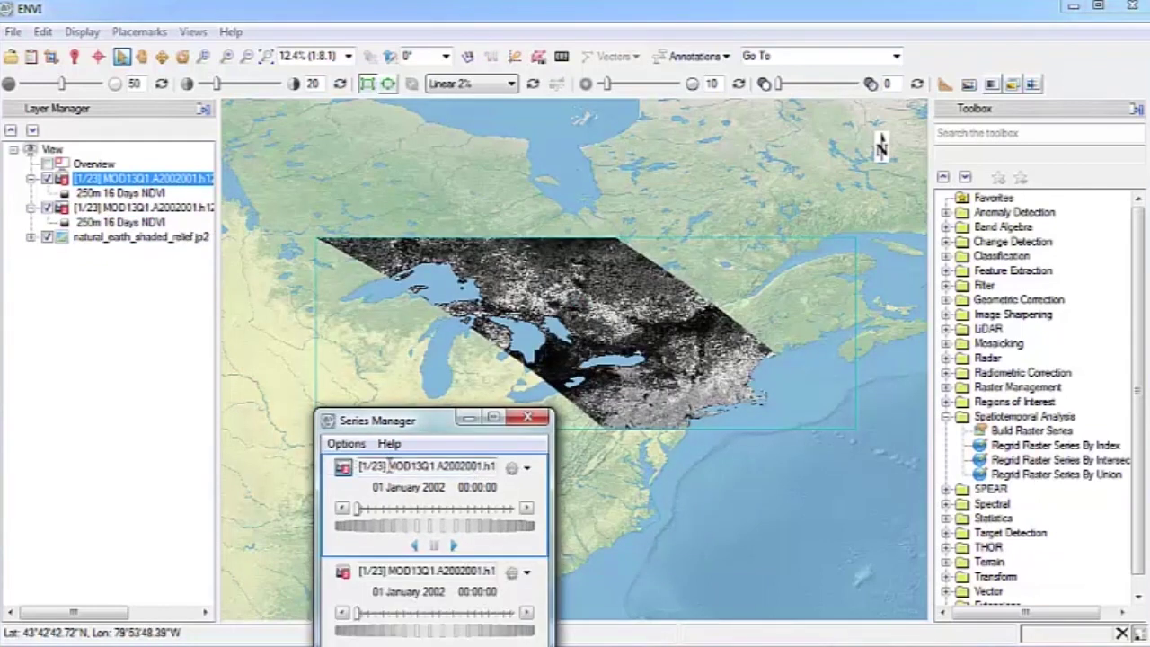
# Set the lower NDVI series to the 26 June 2002 frame and compare both dates by varying the upper layer's transparency.
pyautogui.click(433, 615)
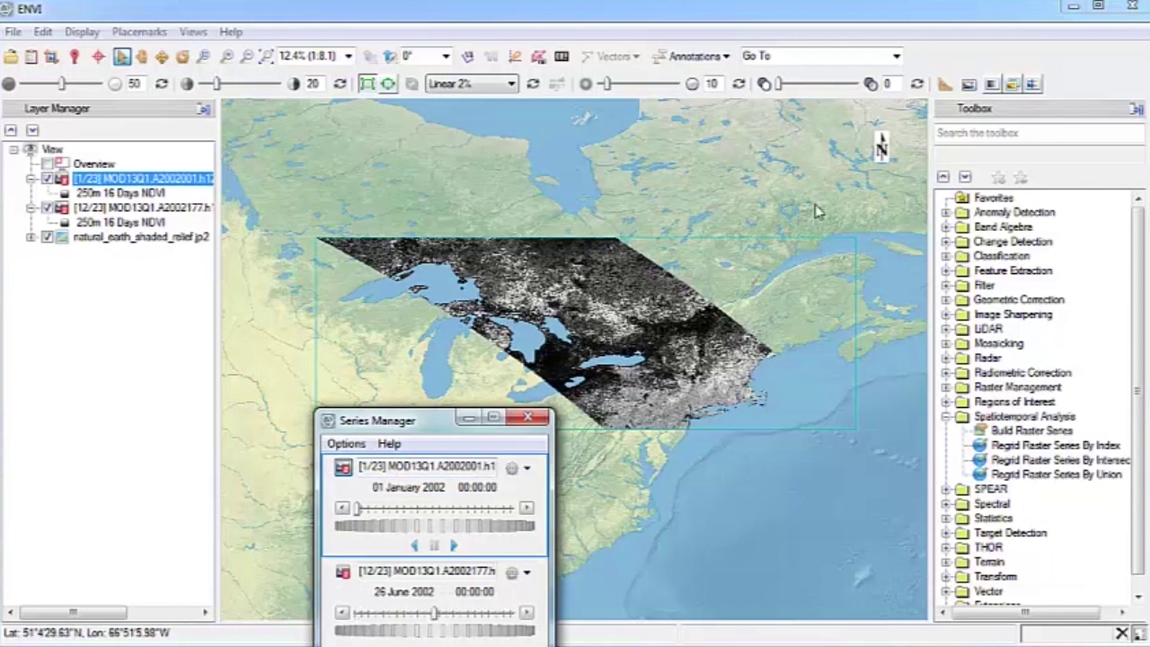
pyautogui.moveTo(782, 85)
pyautogui.mouseDown()
pyautogui.moveTo(852, 85)
pyautogui.moveTo(779, 86)
pyautogui.mouseUp()
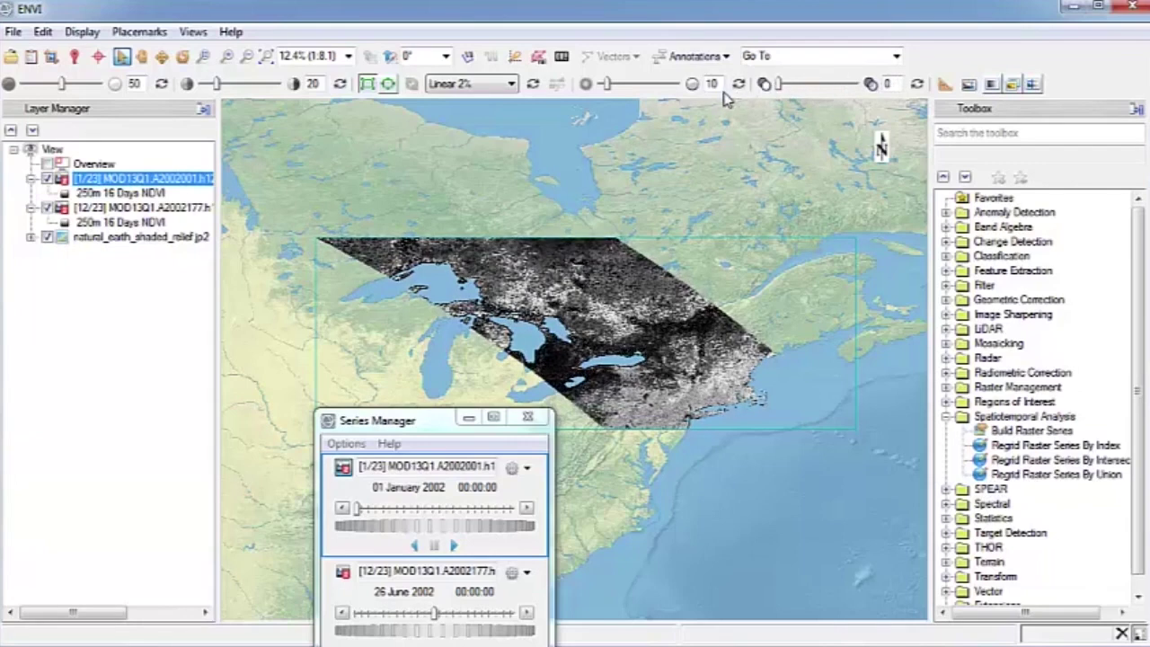
# Remove the upper NDVI series layer and return the remaining series to its first frame, 01 January 2002.
pyautogui.rightClick(145, 178)
pyautogui.click(197, 273)
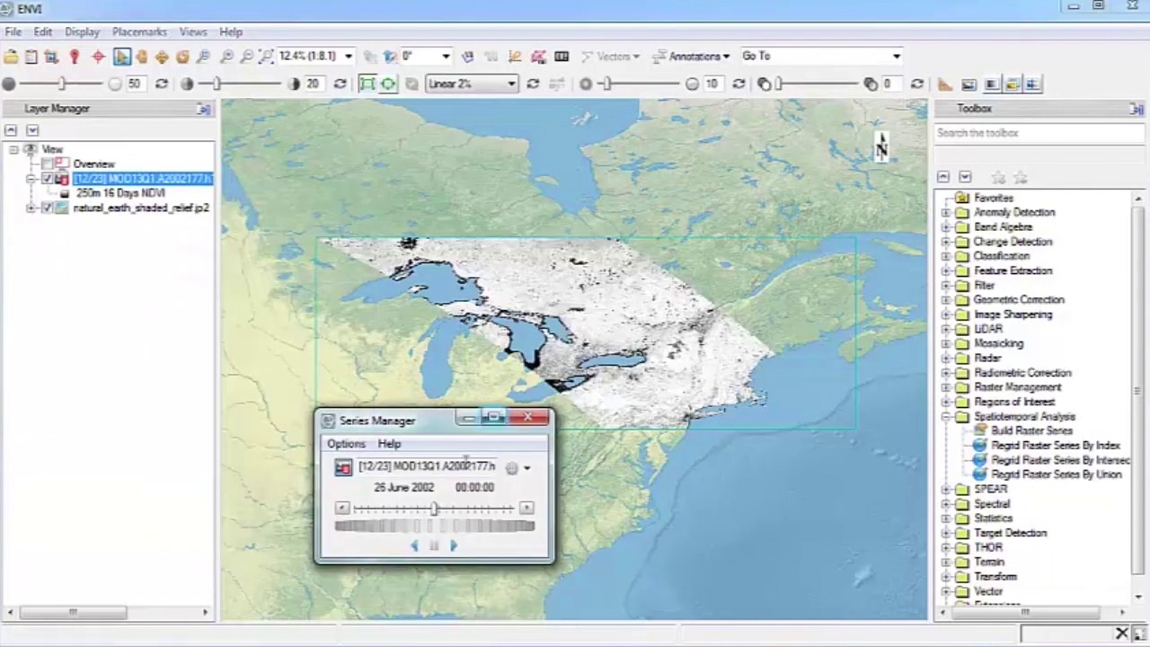
pyautogui.moveTo(436, 514); pyautogui.dragTo(354, 510)
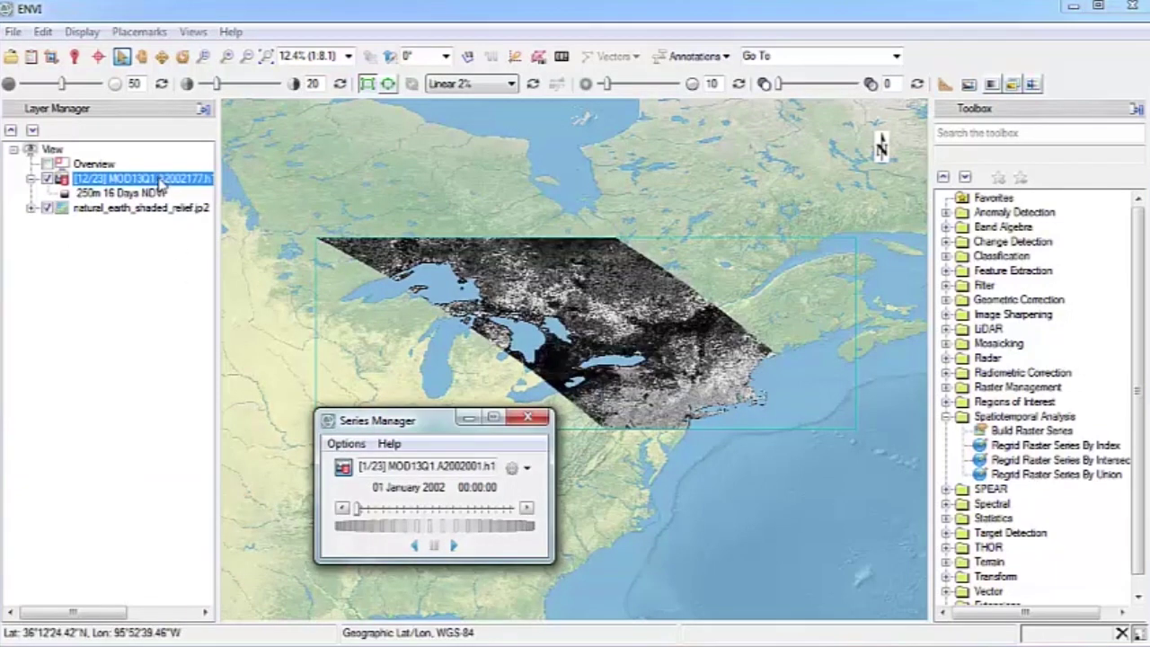
# Apply the Blue/Green/Red/Yellow color table to the NDVI series layer.
pyautogui.rightClick(162, 179)
pyautogui.moveTo(300, 349)
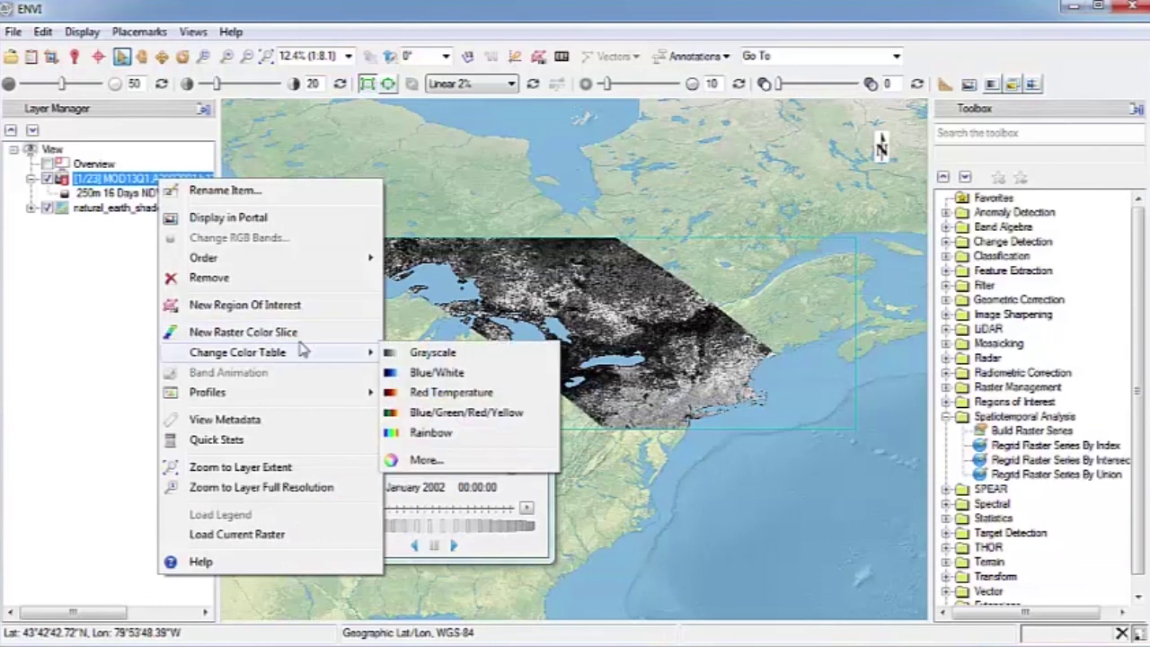
pyautogui.click(467, 414)
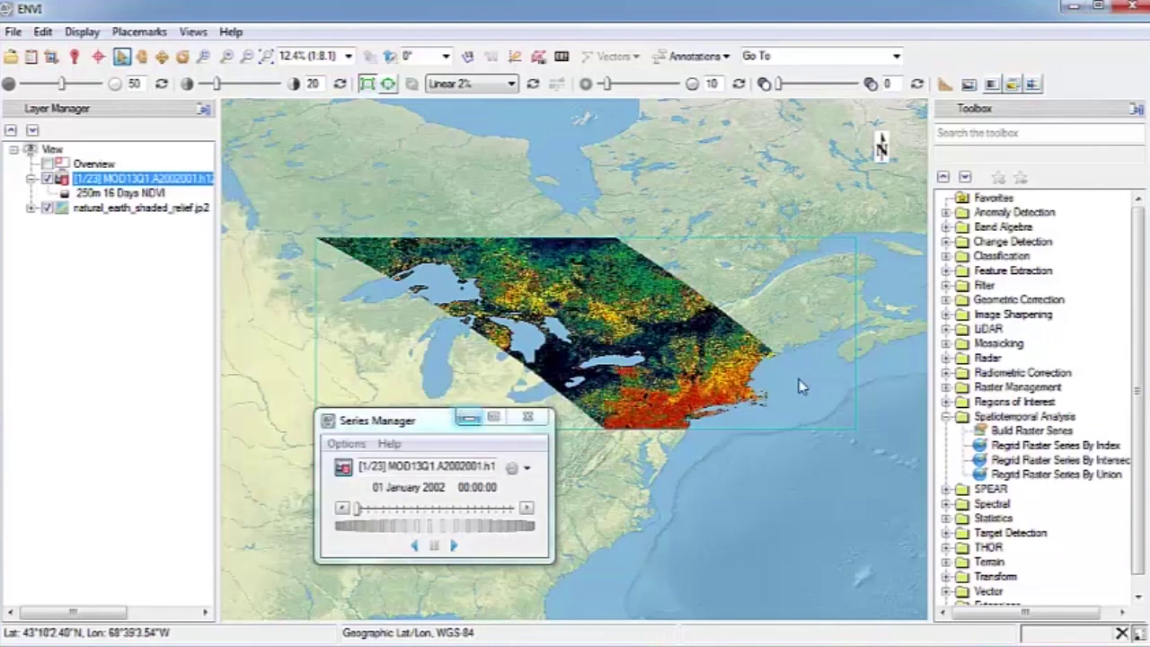
# Annotate the NDVI series with its date and time and place the label just above the image.
pyautogui.click(527, 468)
pyautogui.moveTo(553, 490)
pyautogui.click(733, 496)
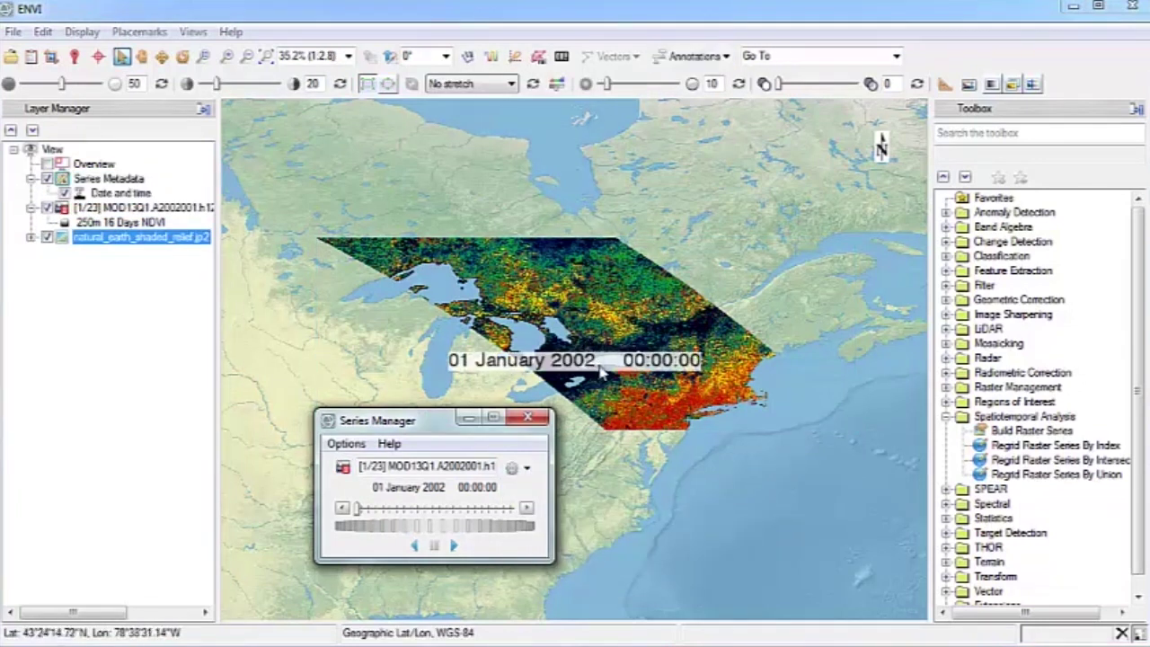
pyautogui.click(592, 349)
pyautogui.moveTo(593, 349)
pyautogui.mouseDown()
pyautogui.moveTo(542, 261)
pyautogui.moveTo(478, 208)
pyautogui.mouseUp()
# Step the color-coded NDVI series forward frame by frame from January through May 2002 with its date label.
pyautogui.click(528, 508)
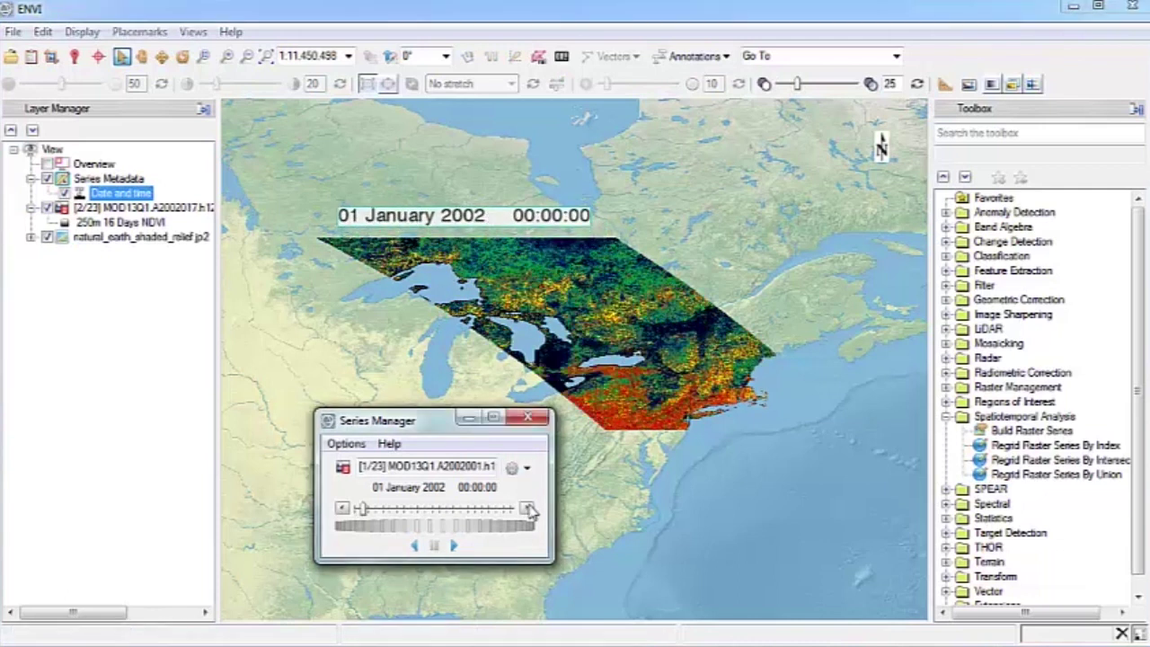
pyautogui.click(528, 509)
pyautogui.click(529, 508)
pyautogui.click(528, 509)
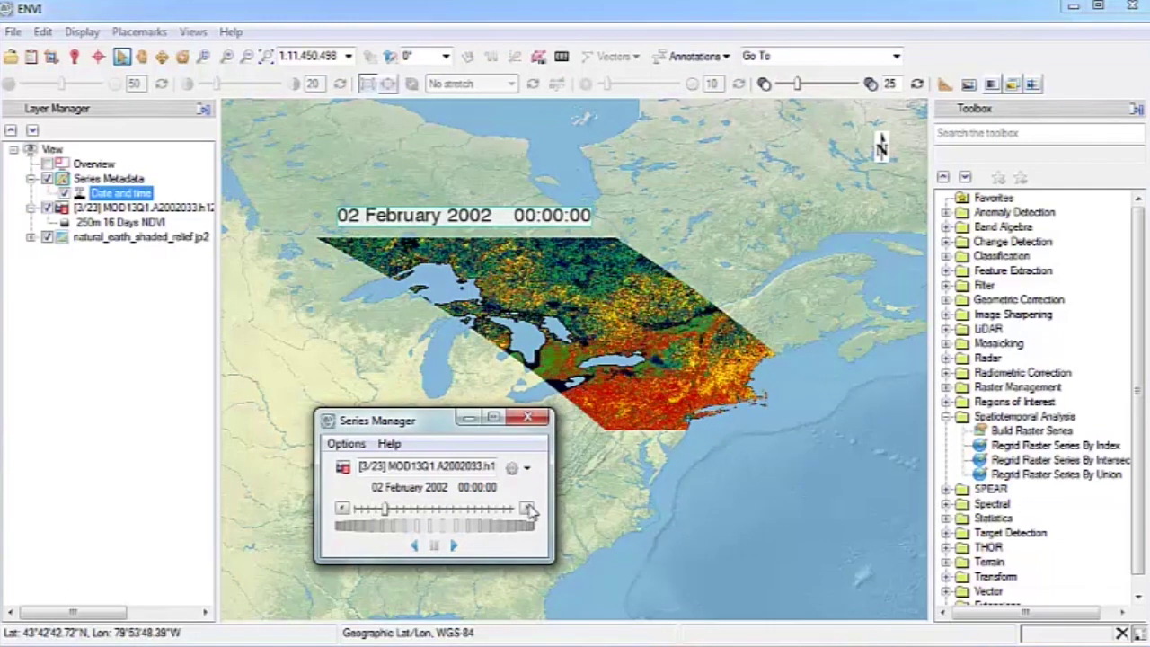
pyautogui.click(529, 508)
pyautogui.click(528, 508)
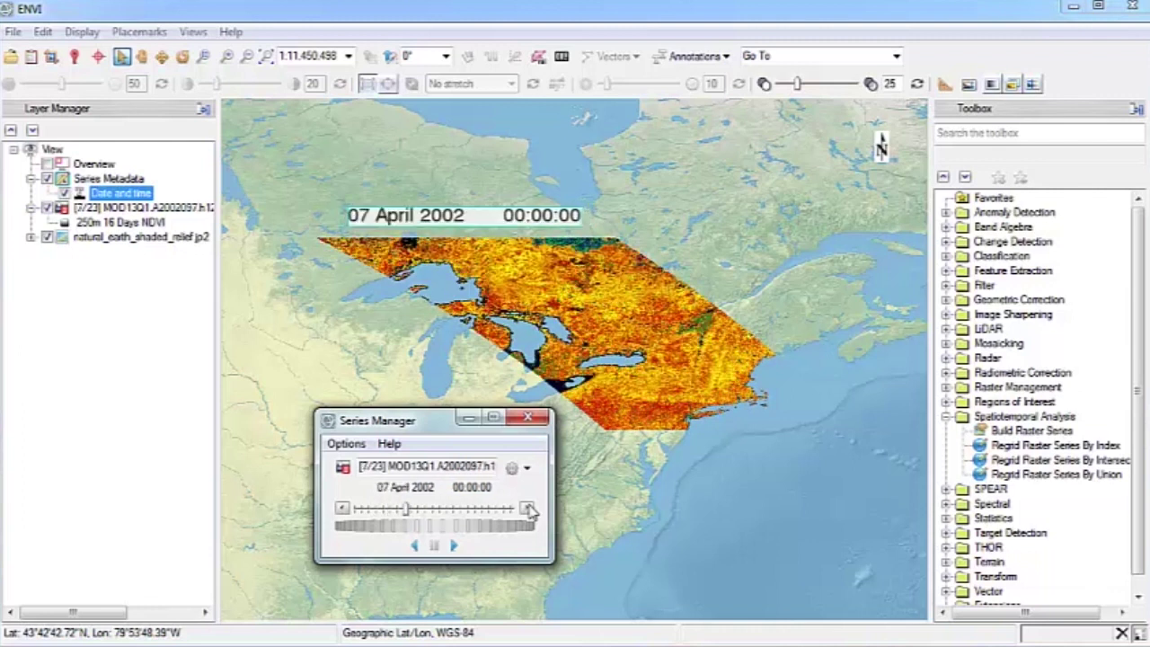
pyautogui.click(528, 508)
pyautogui.click(528, 509)
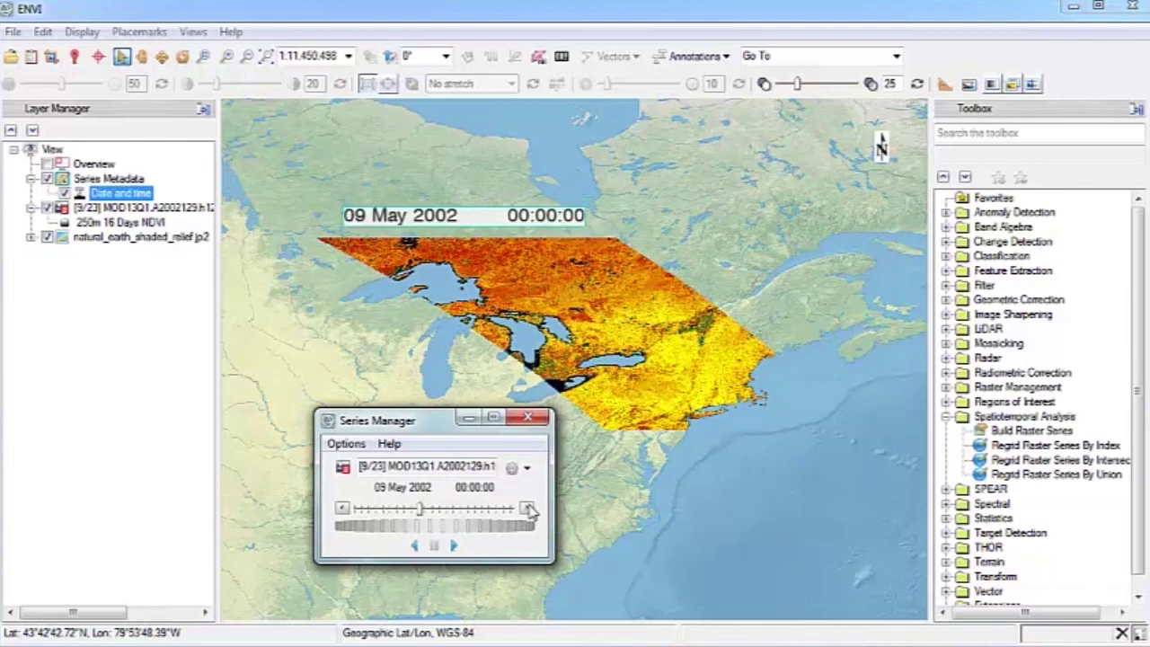
pyautogui.click(529, 509)
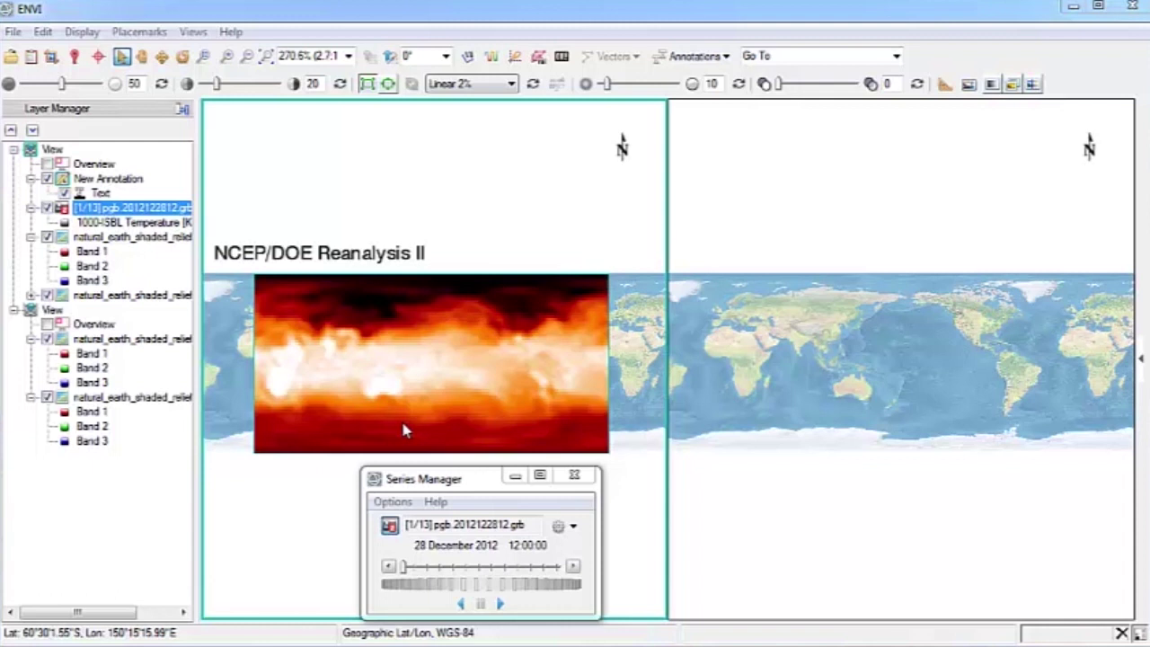
# Add the pgb.2012122812.grb series to the second view and display its 500-ISBL u-component of wind band there.
pyautogui.moveTo(135, 208); pyautogui.dragTo(820, 359)
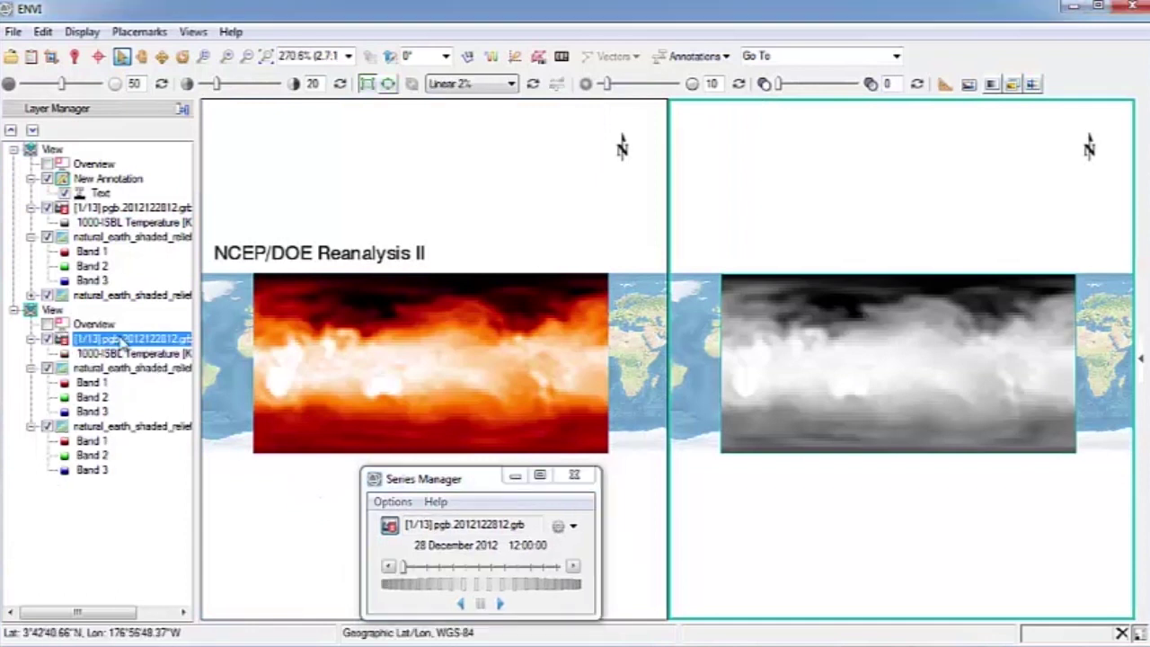
pyautogui.rightClick(123, 340)
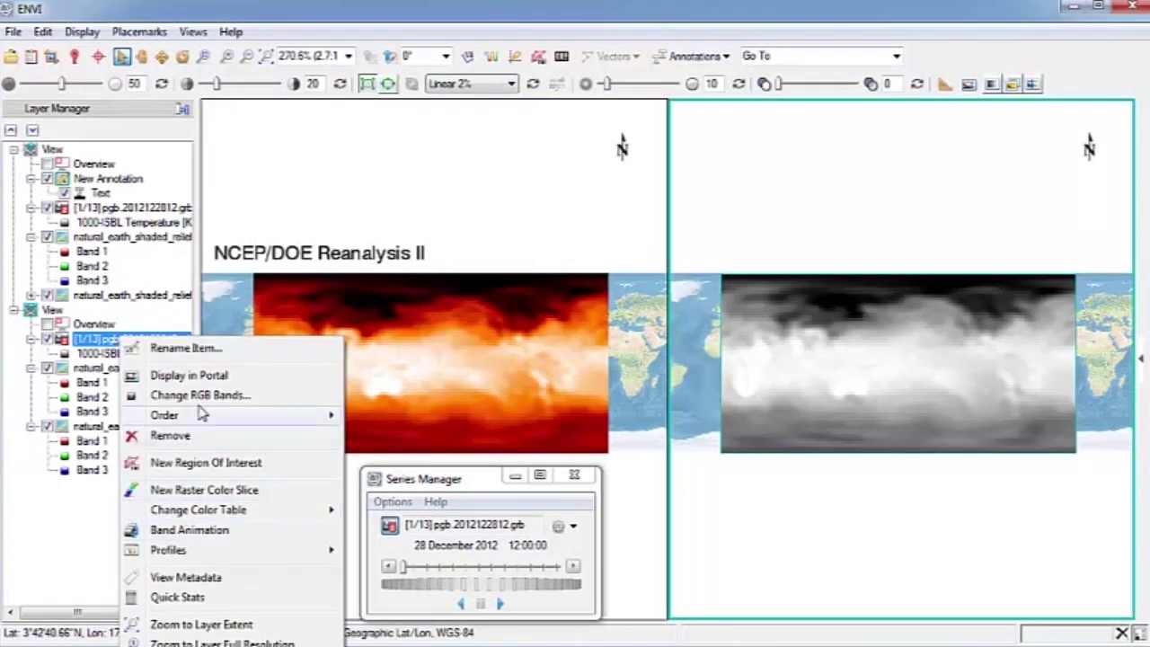
pyautogui.click(184, 394)
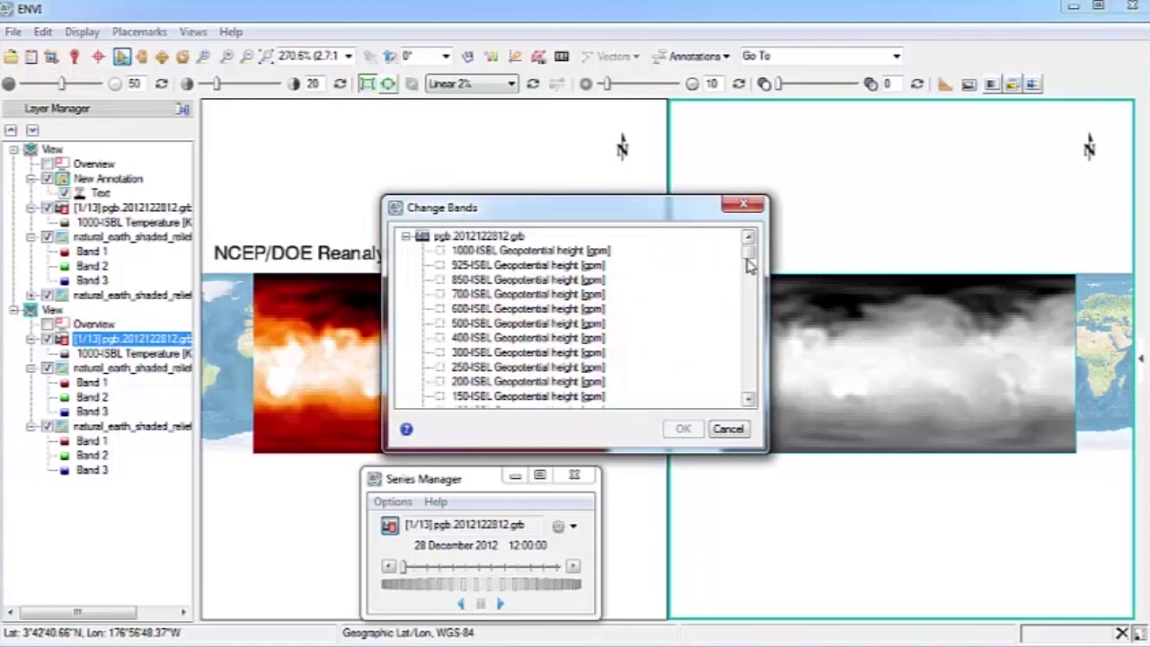
pyautogui.scroll(-4, 747, 266)
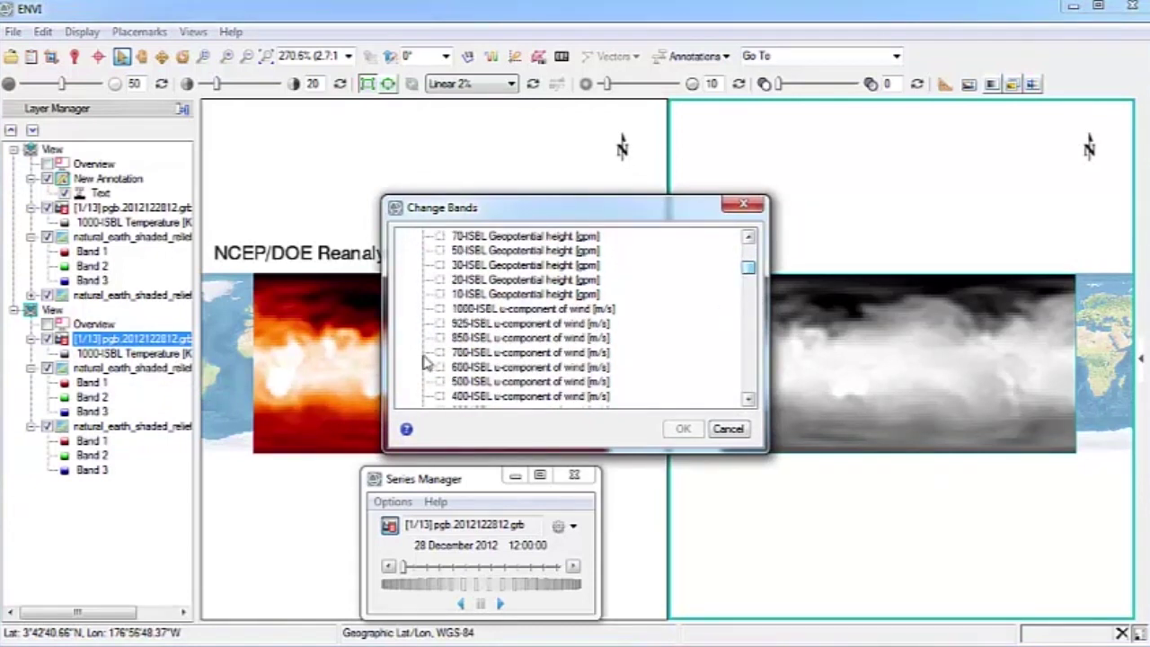
pyautogui.click(437, 381)
pyautogui.click(683, 428)
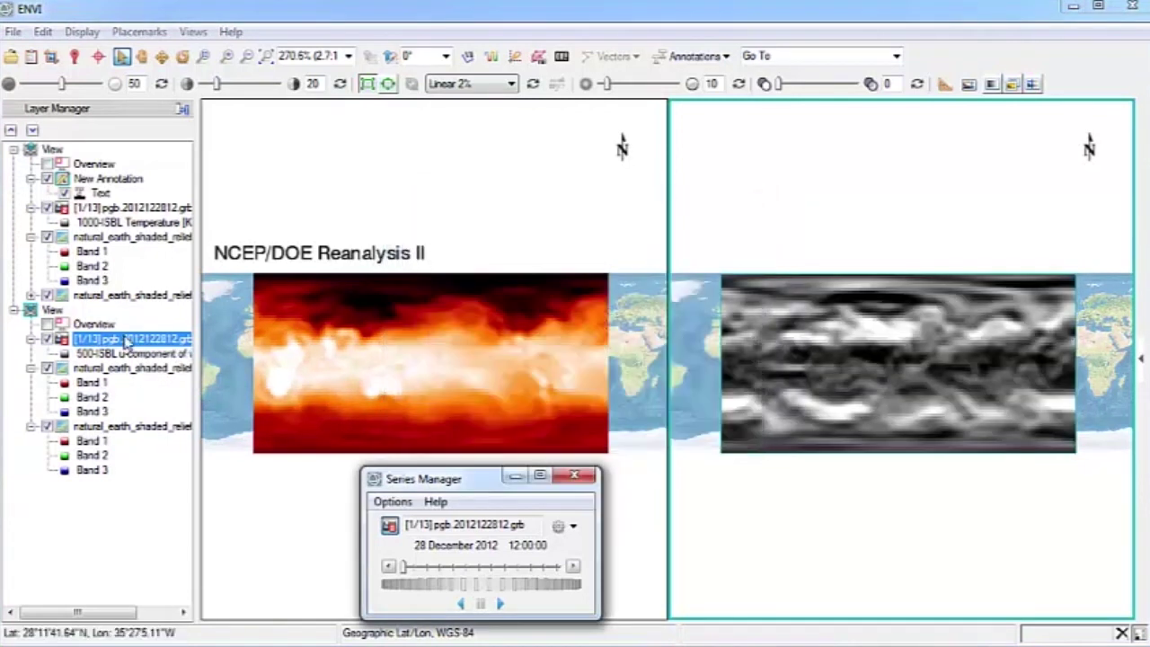
# Apply the Red Temperature color table to the wind series in the second view.
pyautogui.rightClick(140, 340)
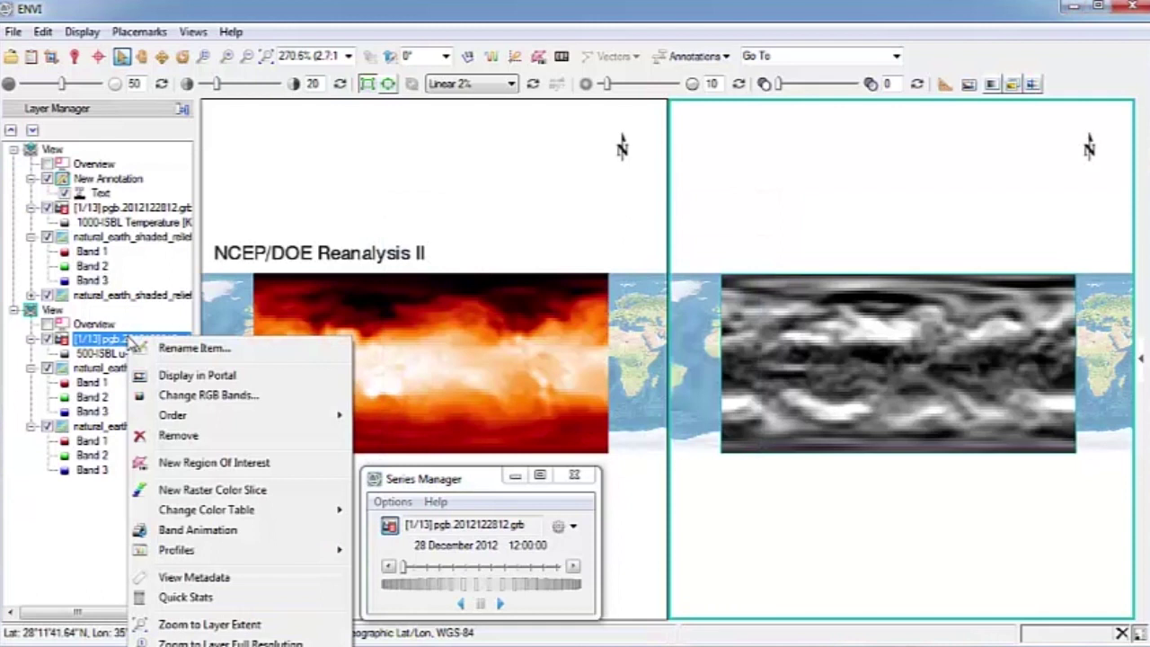
pyautogui.moveTo(247, 519)
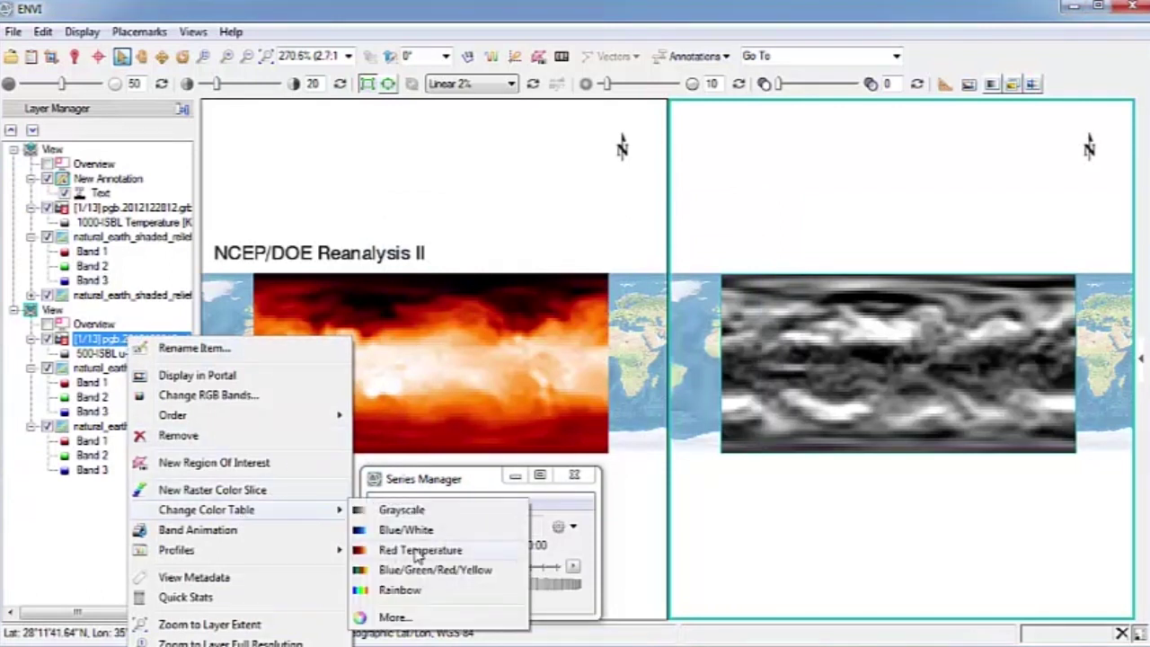
pyautogui.click(418, 552)
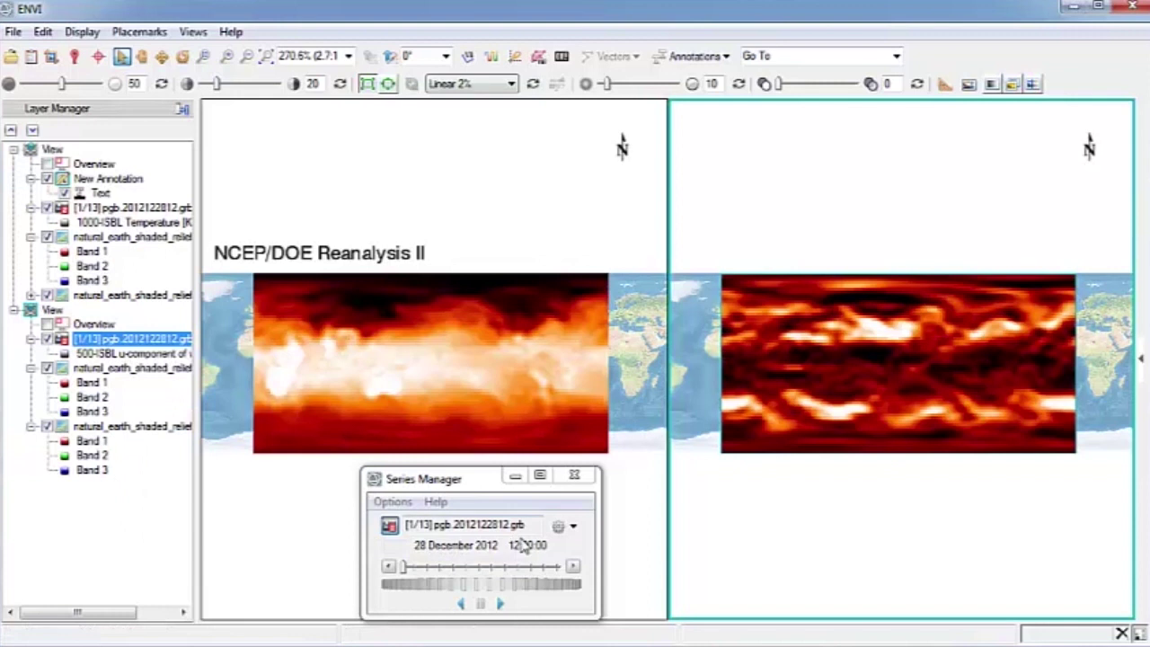
# Annotate the wind series with its date and time and place the label just above its image.
pyautogui.click(565, 526)
pyautogui.moveTo(598, 570)
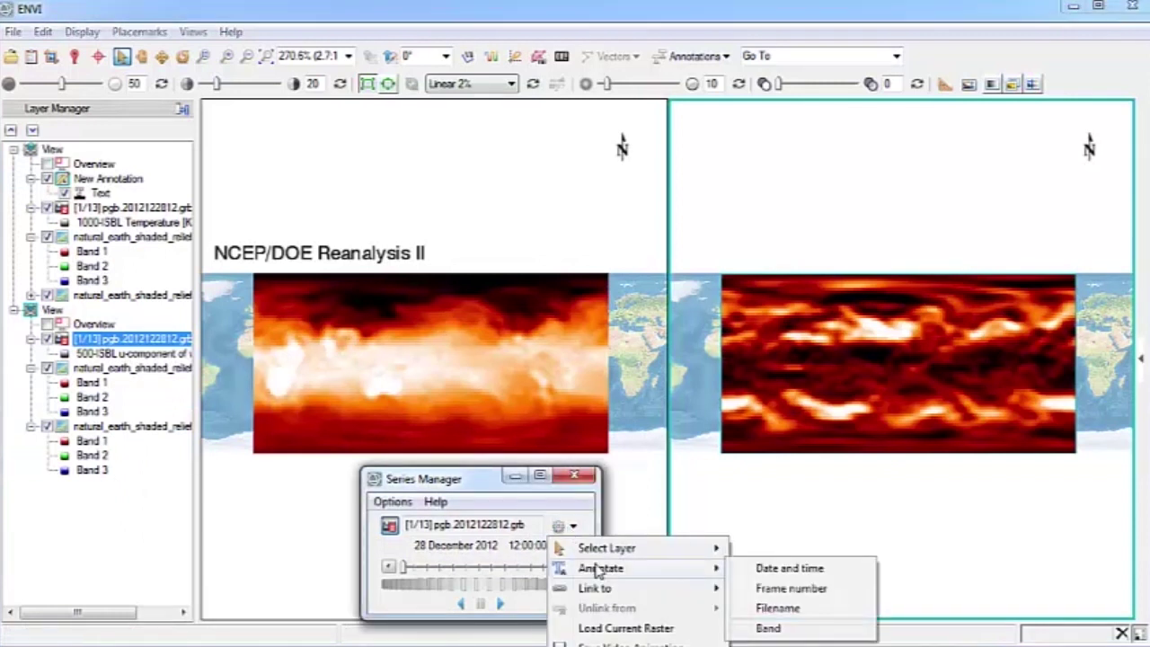
pyautogui.click(791, 568)
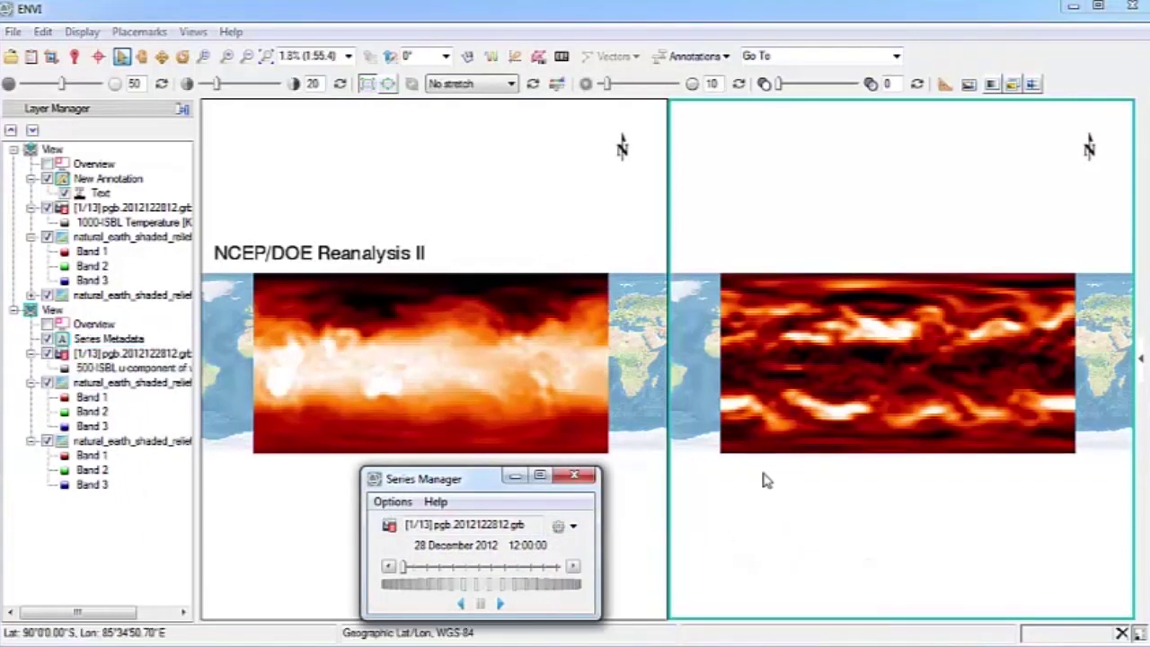
pyautogui.click(880, 359)
pyautogui.moveTo(880, 360); pyautogui.dragTo(834, 255)
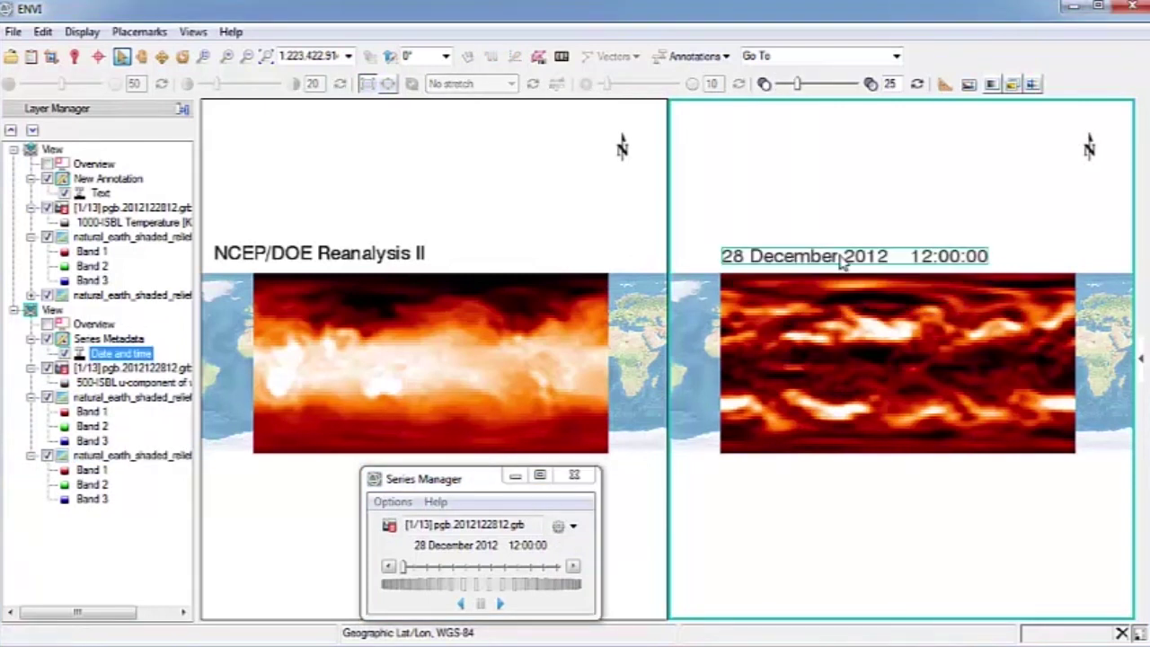
pyautogui.click(390, 504)
pyautogui.click(416, 522)
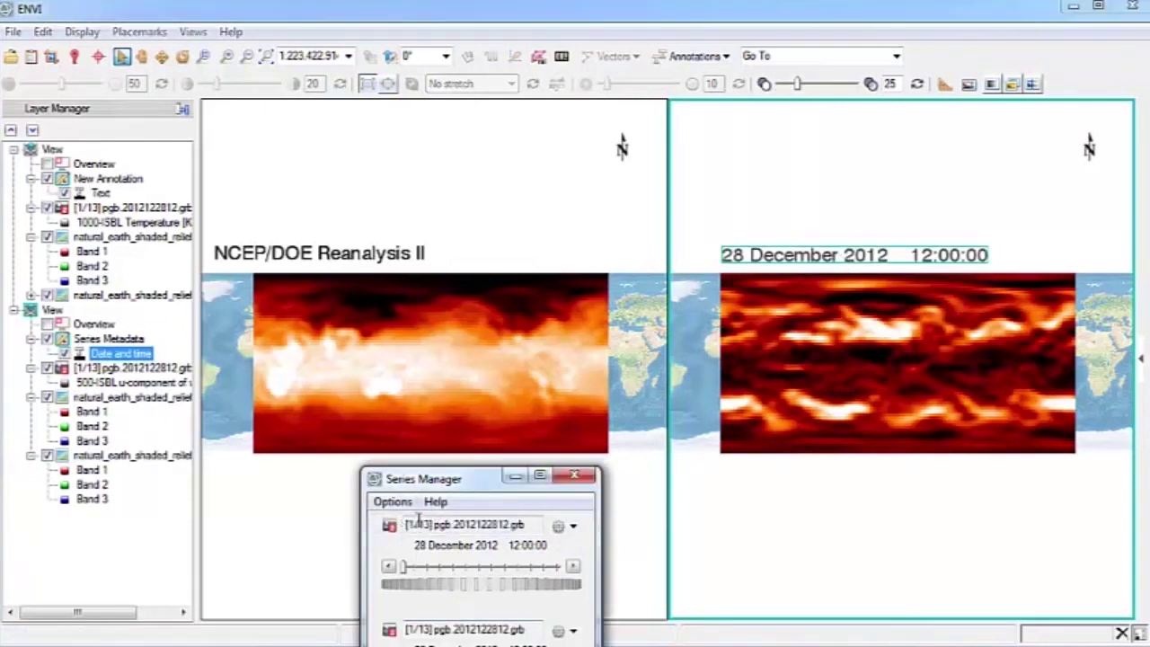
pyautogui.click(393, 502)
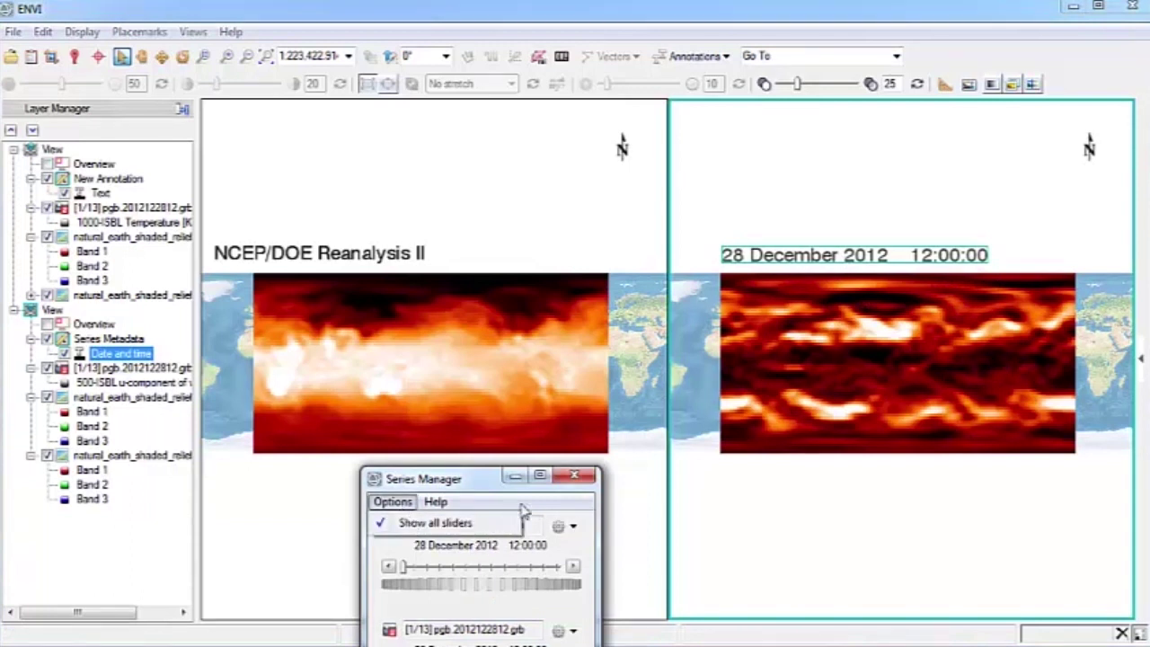
pyautogui.click(454, 524)
# Link the current series to the other pgb.2012122812.grb series and play the linked animation forward.
pyautogui.click(573, 527)
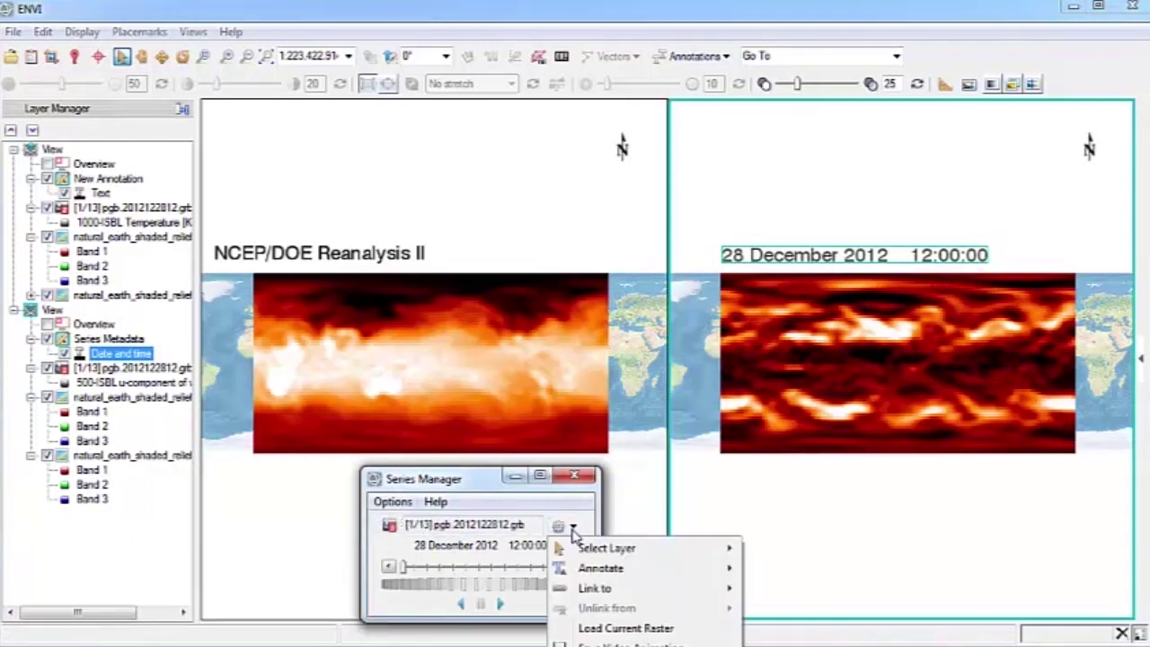
pyautogui.moveTo(598, 588)
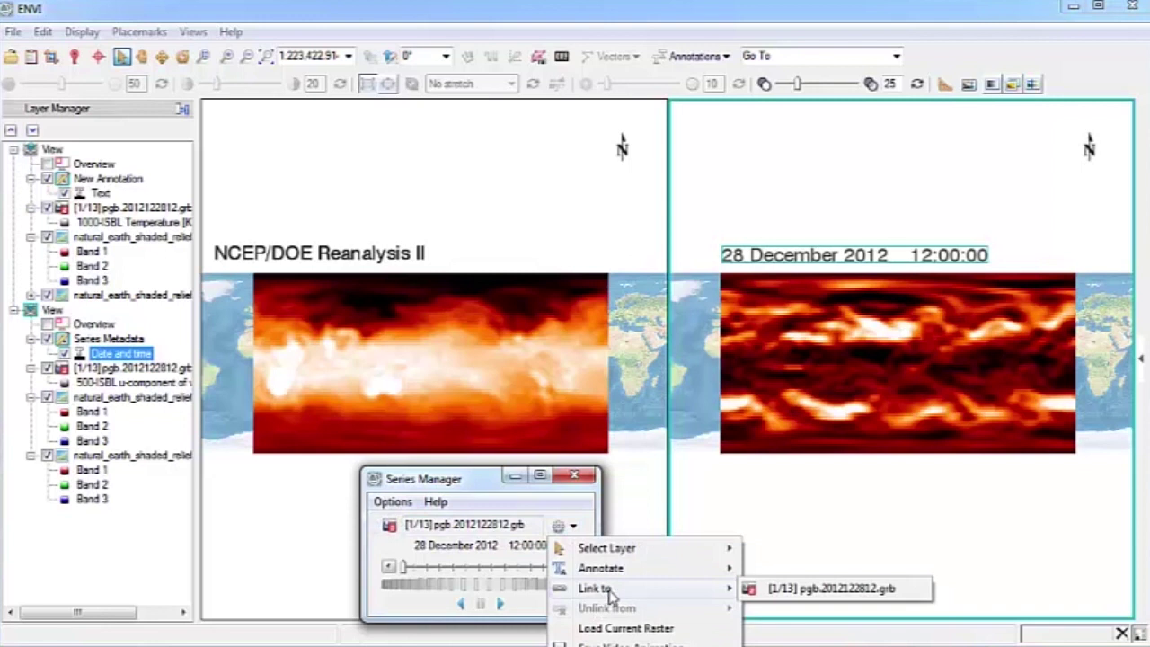
pyautogui.click(800, 594)
pyautogui.moveTo(456, 480); pyautogui.dragTo(443, 466)
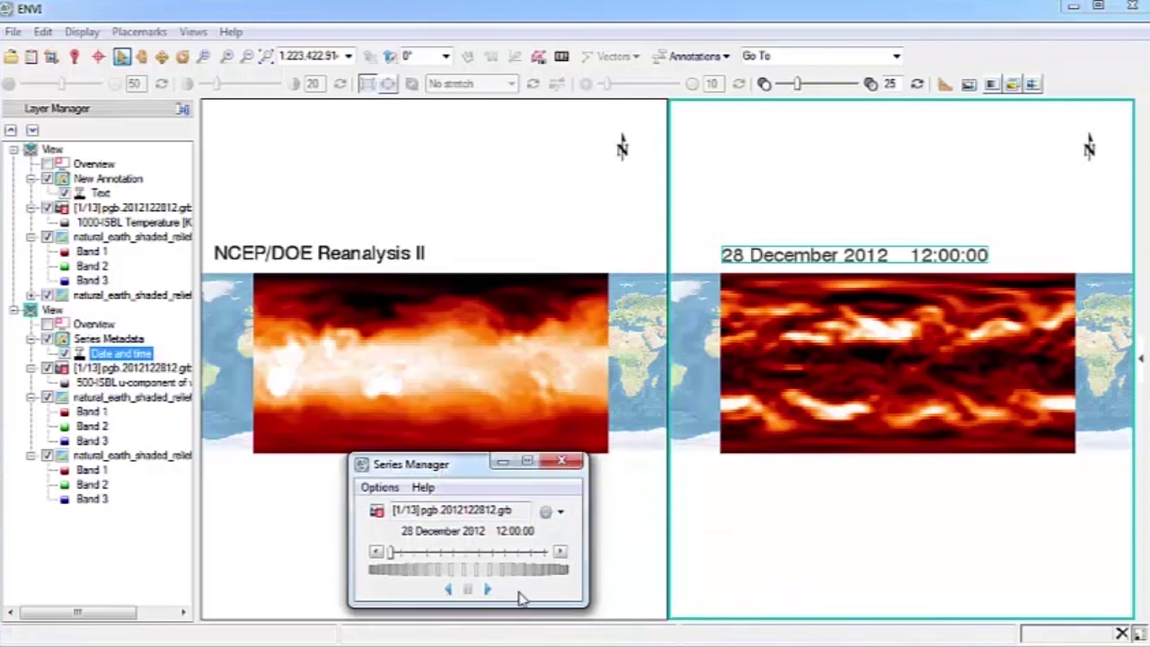
pyautogui.click(488, 590)
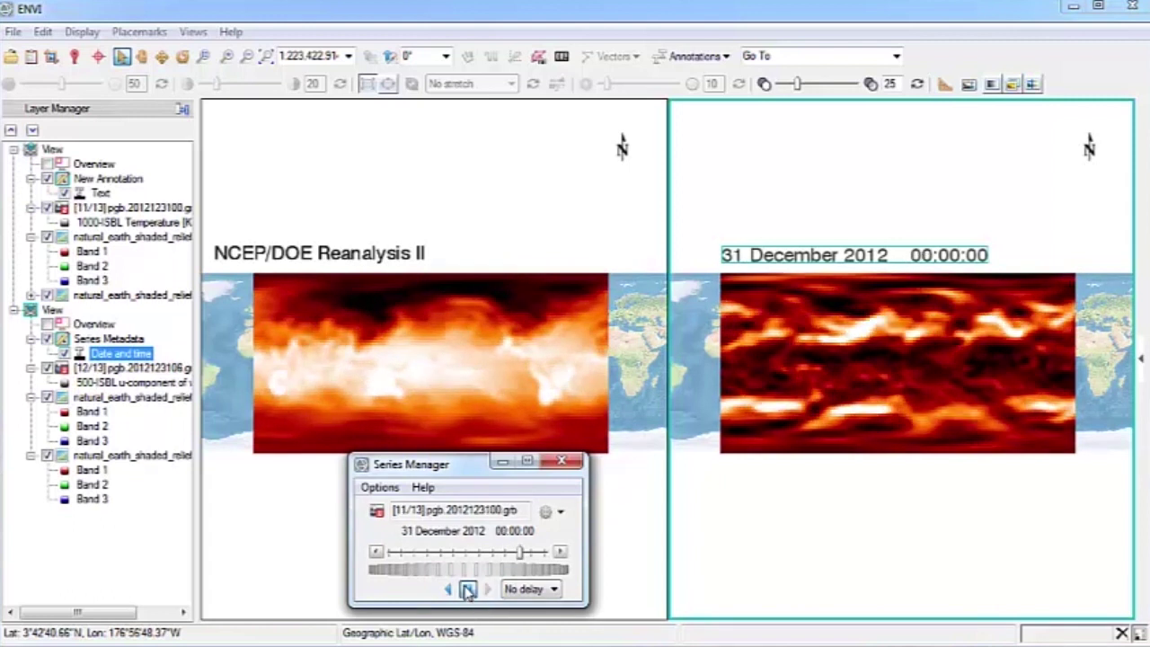
# Stop the linked animation and examine the advanced format and codec options for saving it as a video.
pyautogui.click(467, 593)
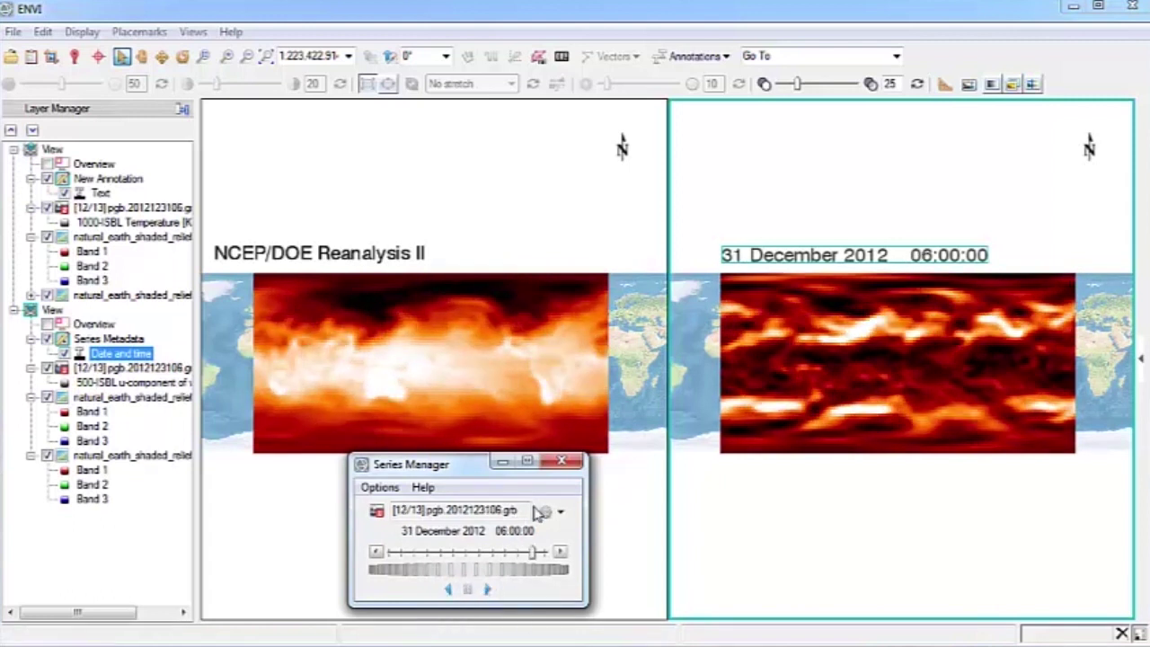
pyautogui.click(560, 516)
pyautogui.click(589, 629)
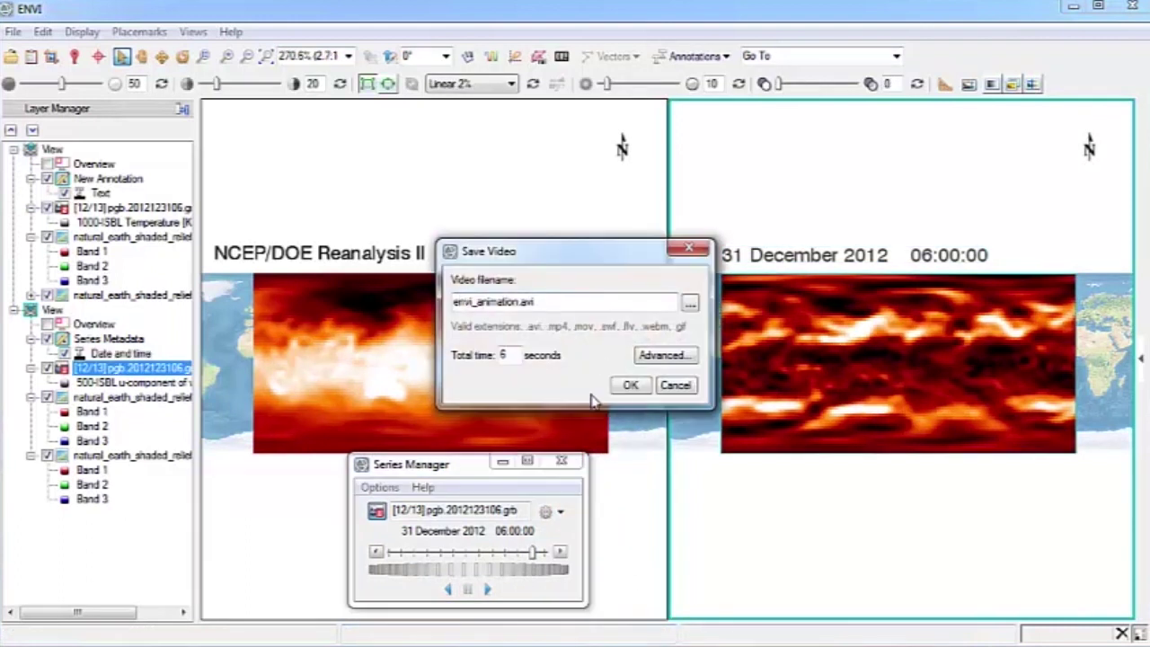
pyautogui.click(662, 355)
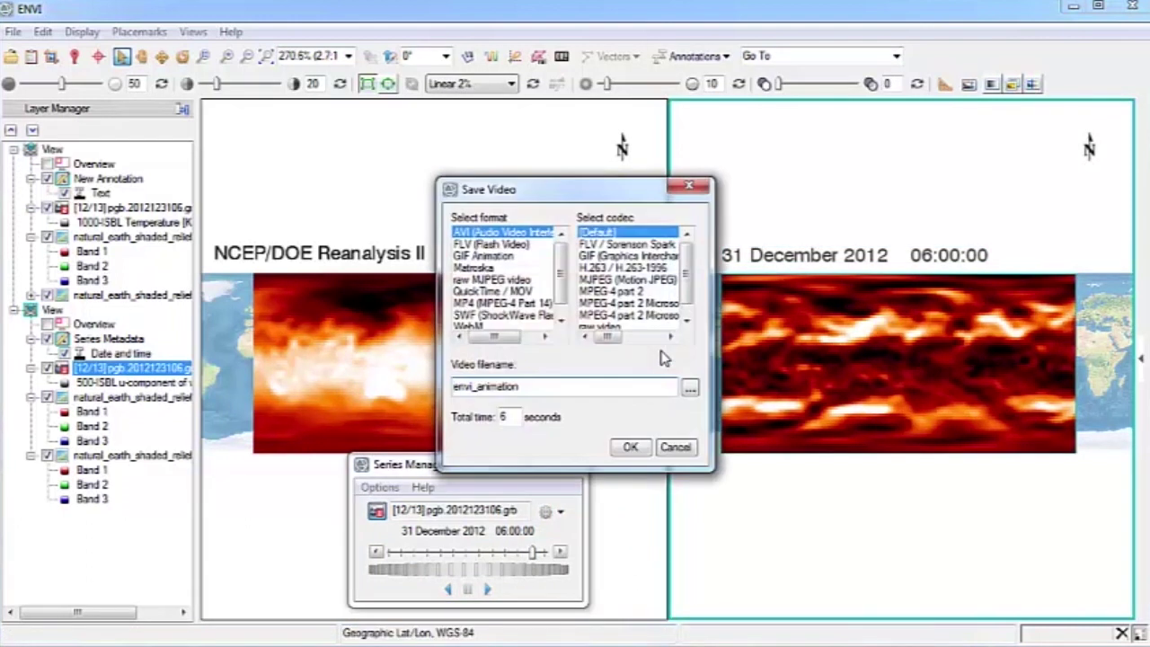
pyautogui.click(681, 448)
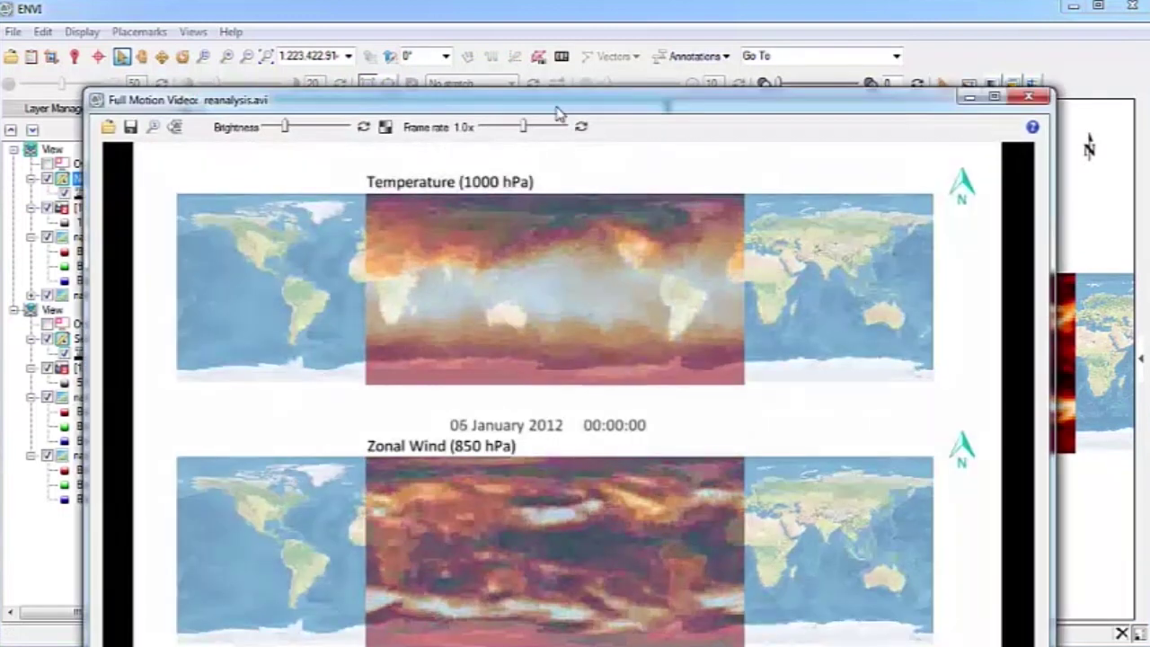
# Move the reanalysis.avi video window up to see more of its temperature and zonal wind animation.
pyautogui.moveTo(557, 97); pyautogui.dragTo(578, 33)
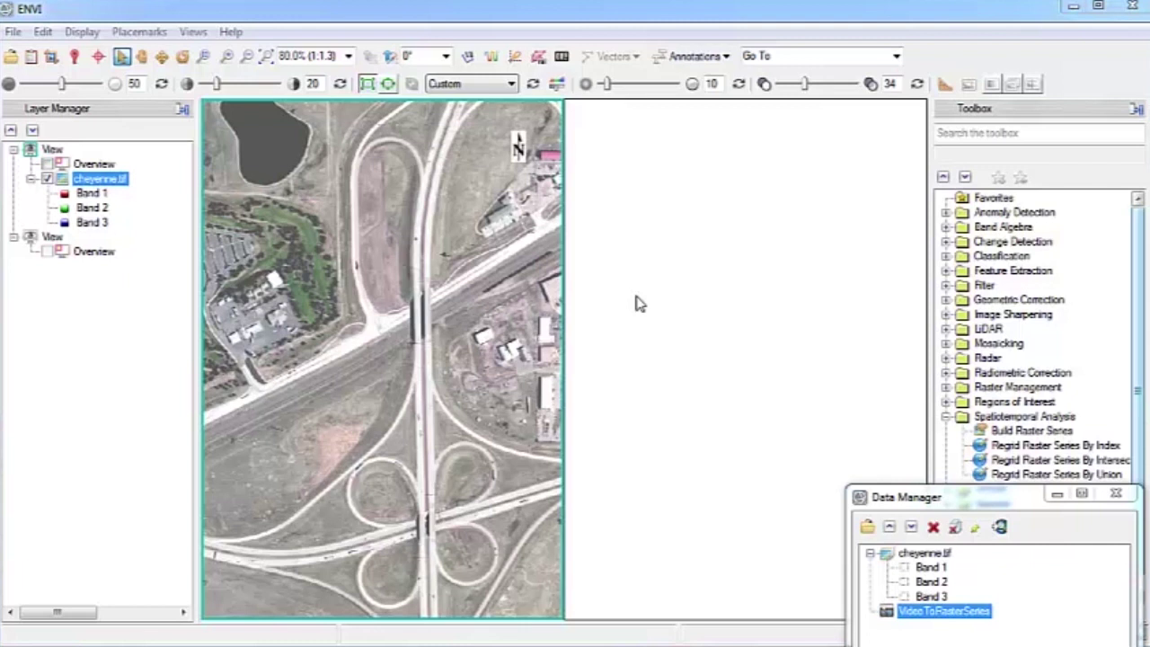
# Display the VideoToRasterSeries series over cheyenne.tif in the first view, step forward to frame 10 and return to frame 1.
pyautogui.moveTo(939, 614); pyautogui.dragTo(415, 397)
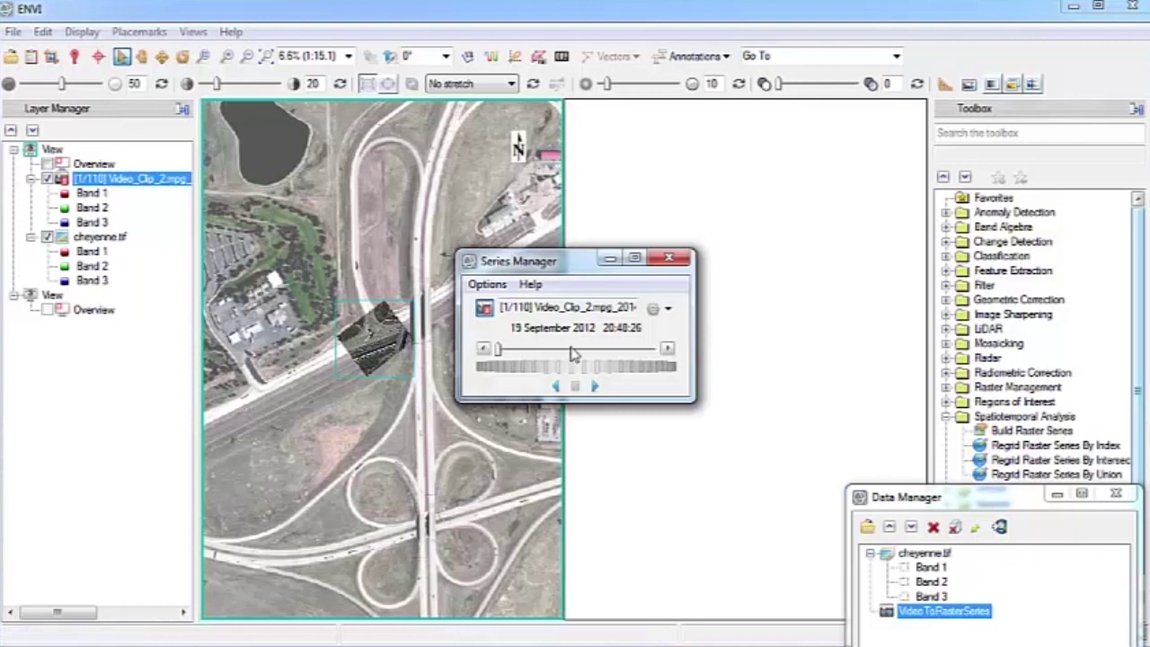
pyautogui.click(667, 349)
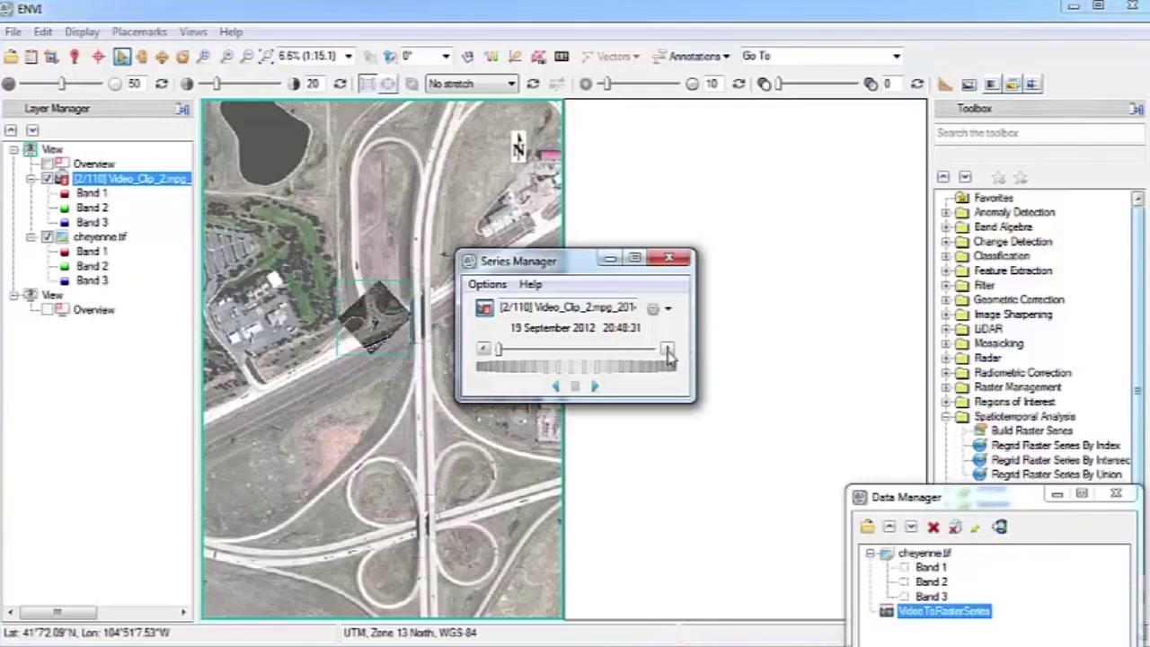
pyautogui.click(667, 351)
pyautogui.click(667, 350)
pyautogui.click(666, 351)
pyautogui.click(667, 350)
pyautogui.click(667, 350)
pyautogui.click(666, 351)
pyautogui.click(666, 351)
pyautogui.click(667, 351)
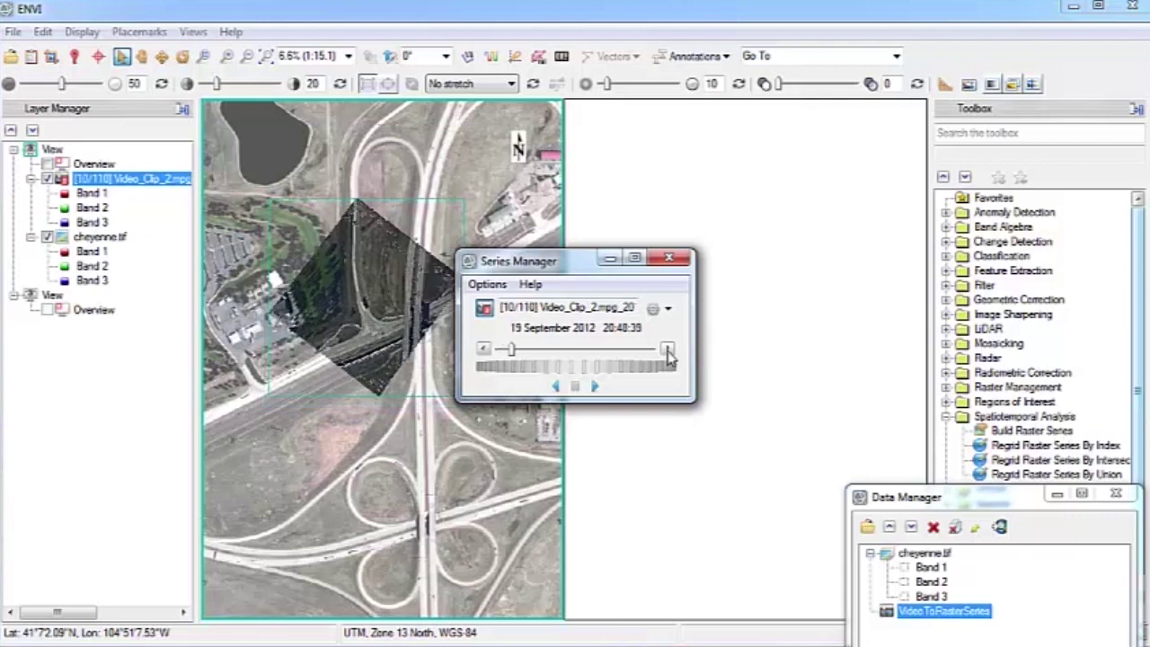
pyautogui.moveTo(511, 351); pyautogui.dragTo(496, 350)
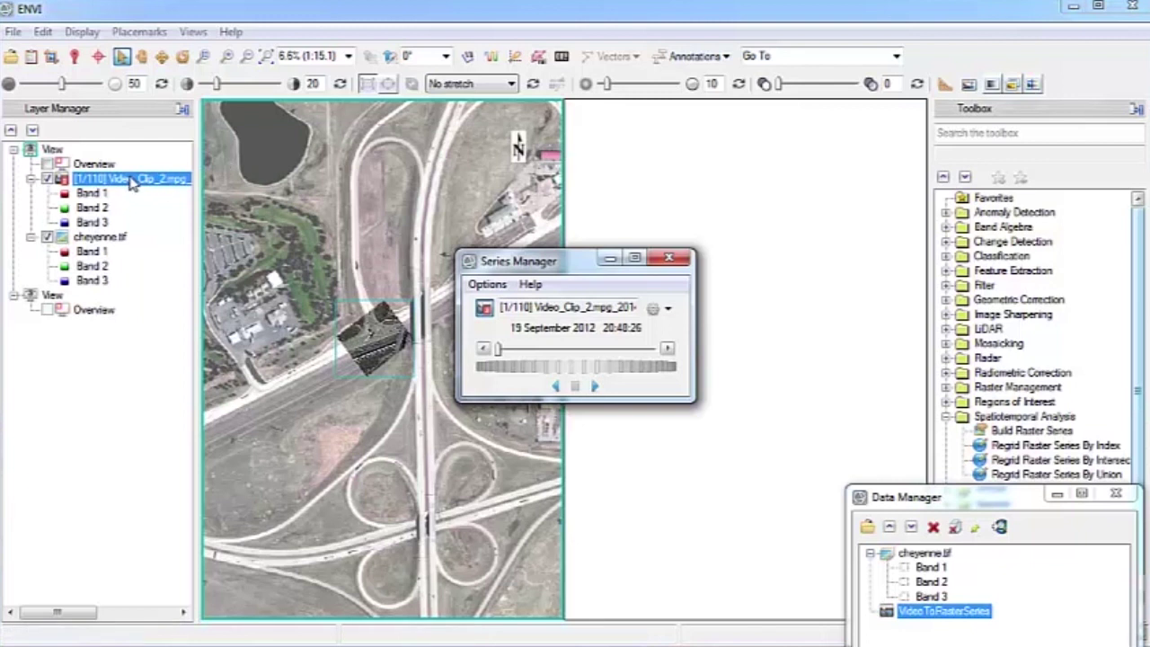
# Add the Video_Clip_2.mpg series to the empty second view and fit its whole frame at 20.8% zoom.
pyautogui.click(710, 220)
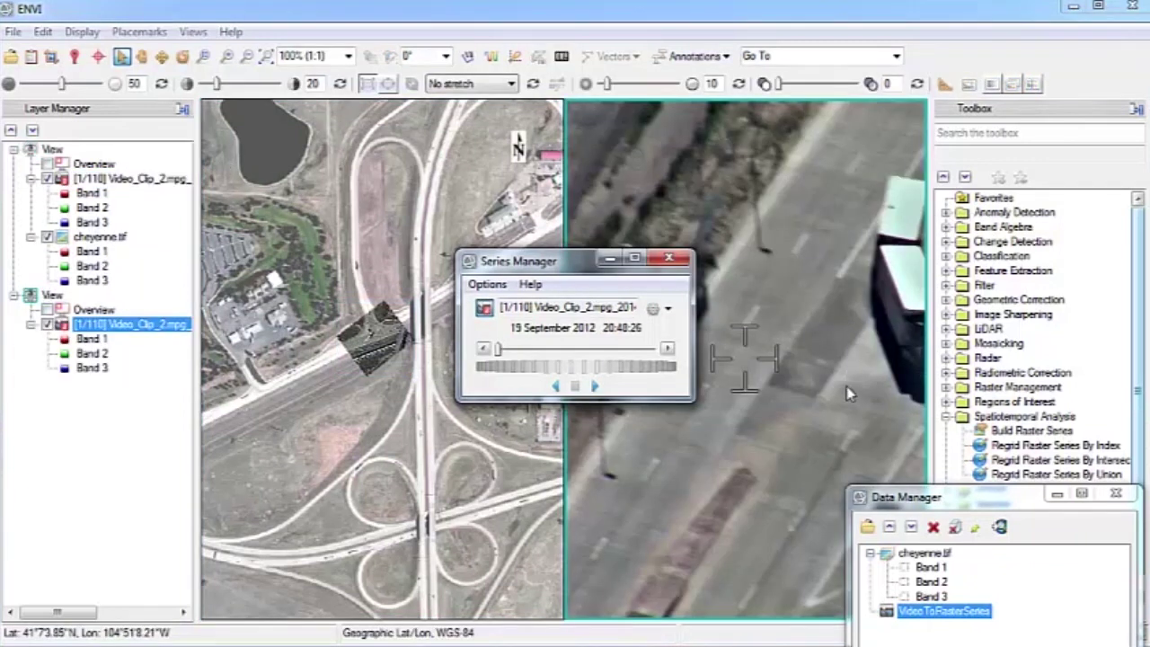
pyautogui.click(793, 377)
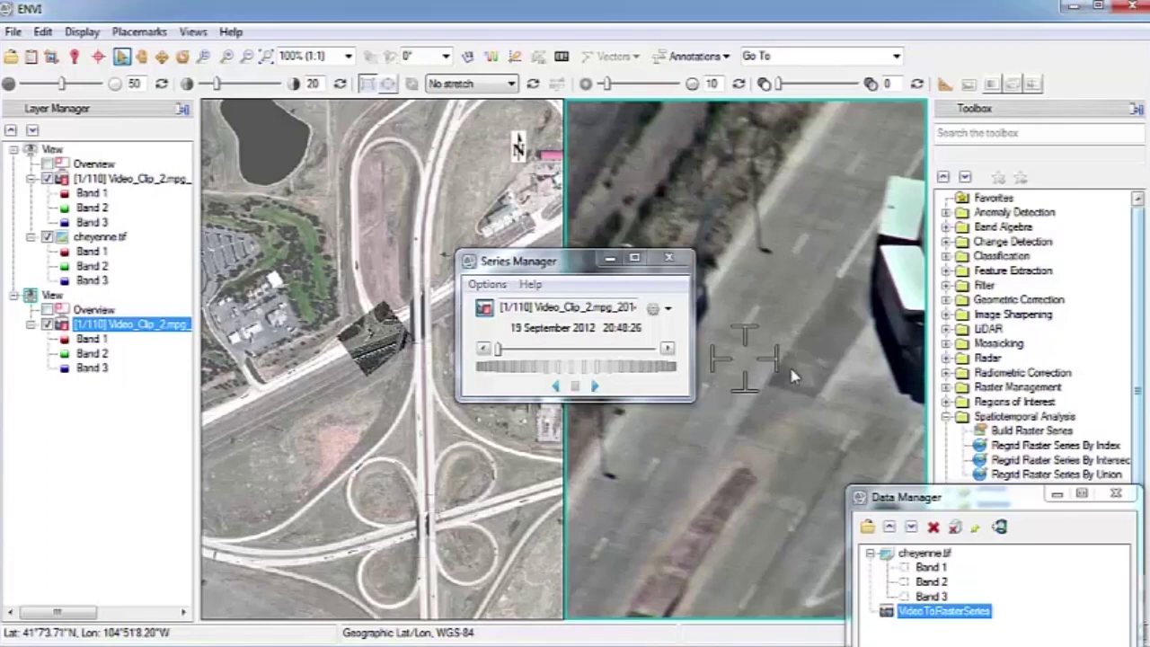
pyautogui.scroll(-7, 792, 377)
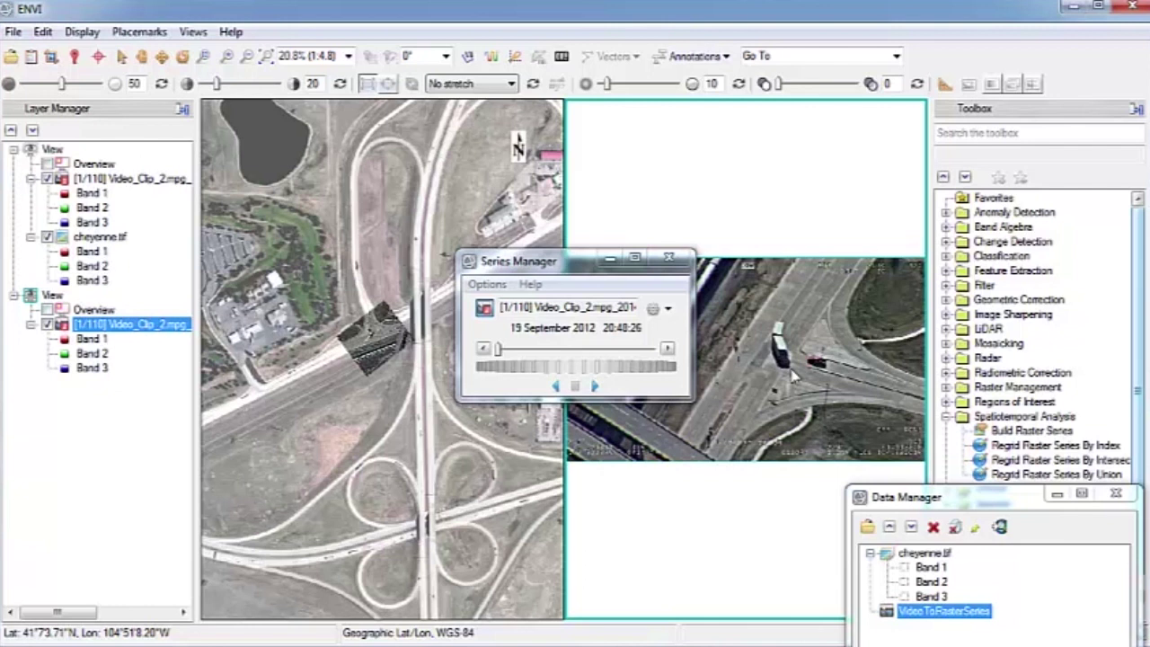
# Annotate the video series in the second view with its date and time.
pyautogui.moveTo(530, 260); pyautogui.dragTo(428, 277)
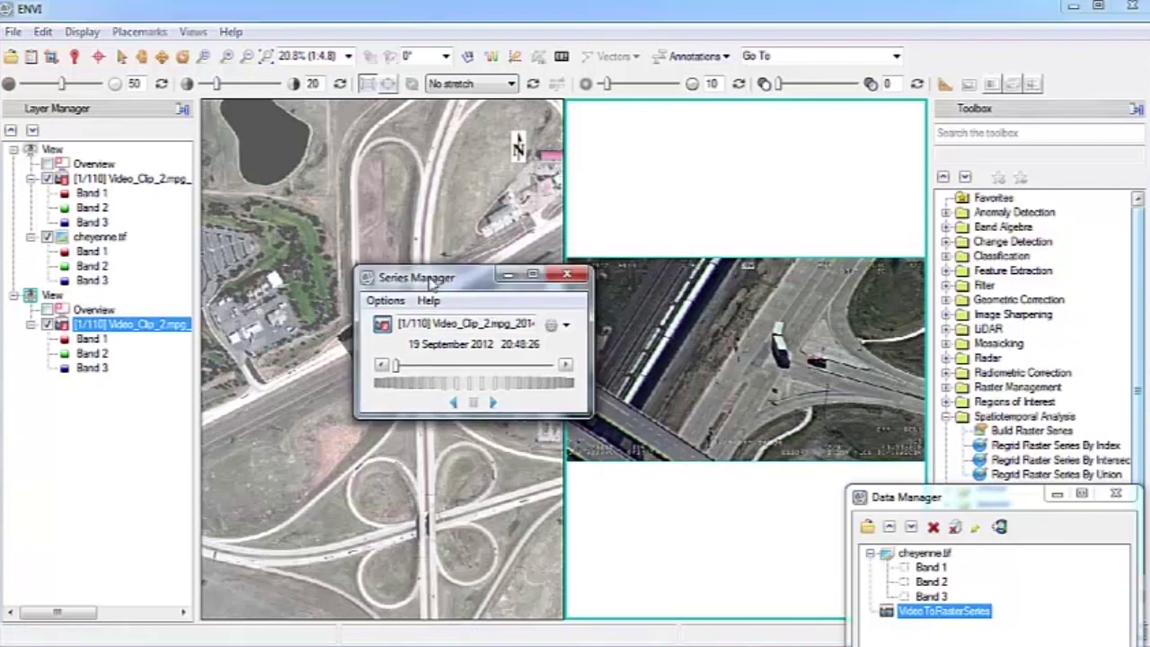
pyautogui.click(559, 327)
pyautogui.moveTo(616, 367)
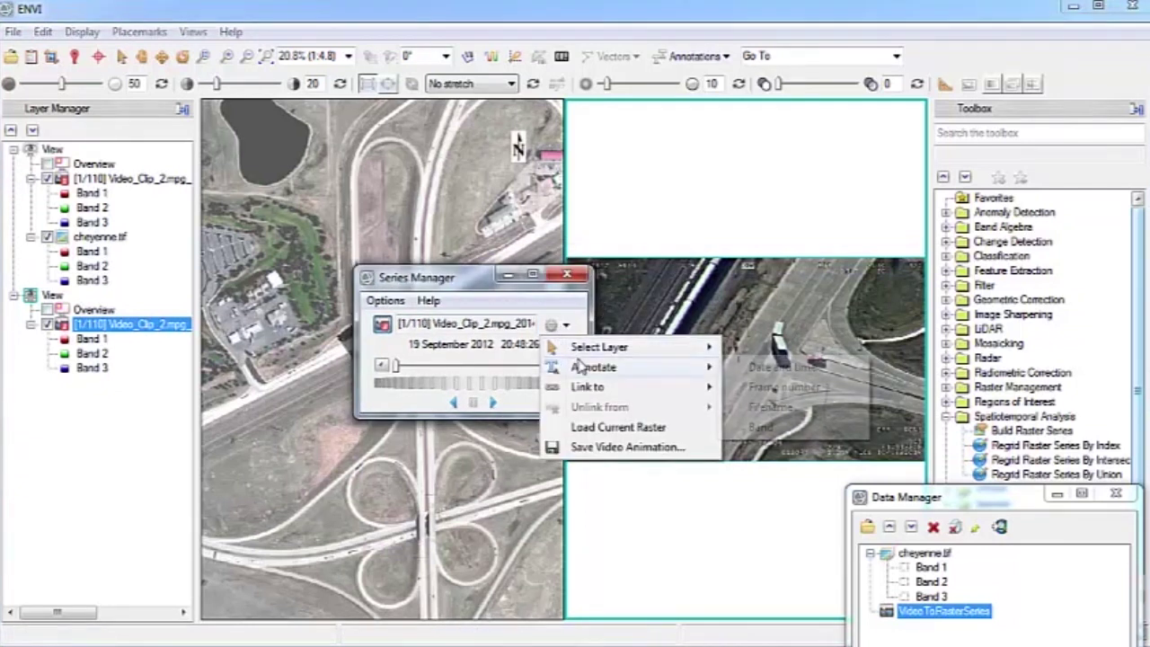
pyautogui.click(769, 370)
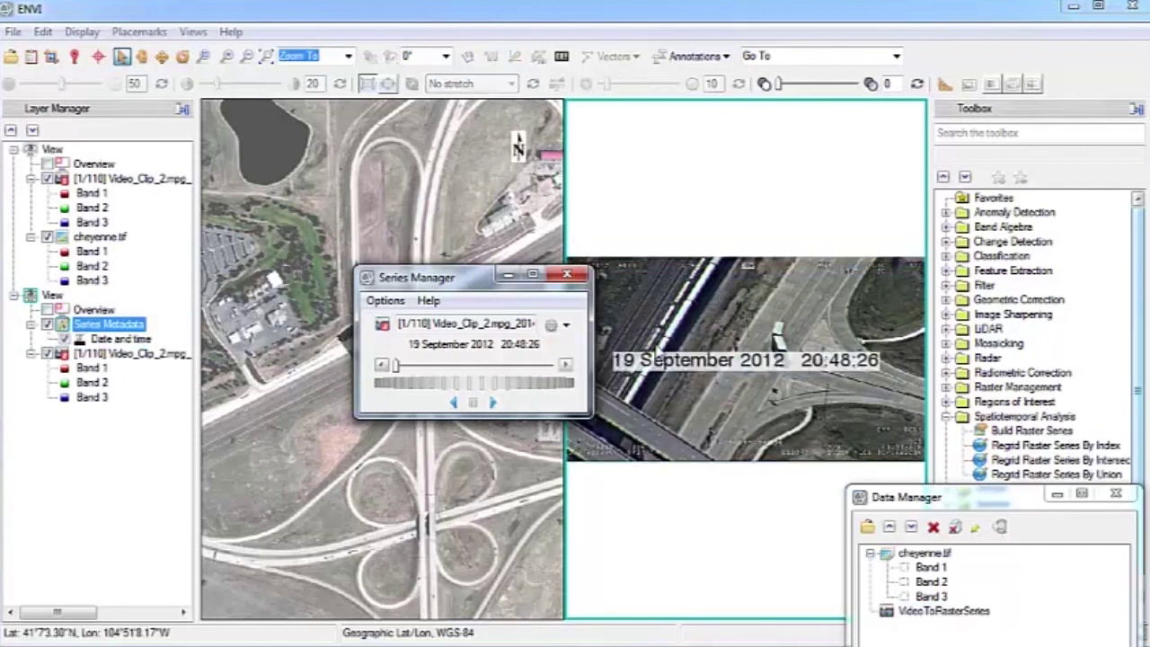
# Link the current series to the other Video_Clip_2.mpg series, then play the linked animation forward and stop it at frame 38.
pyautogui.moveTo(454, 295); pyautogui.dragTo(414, 284)
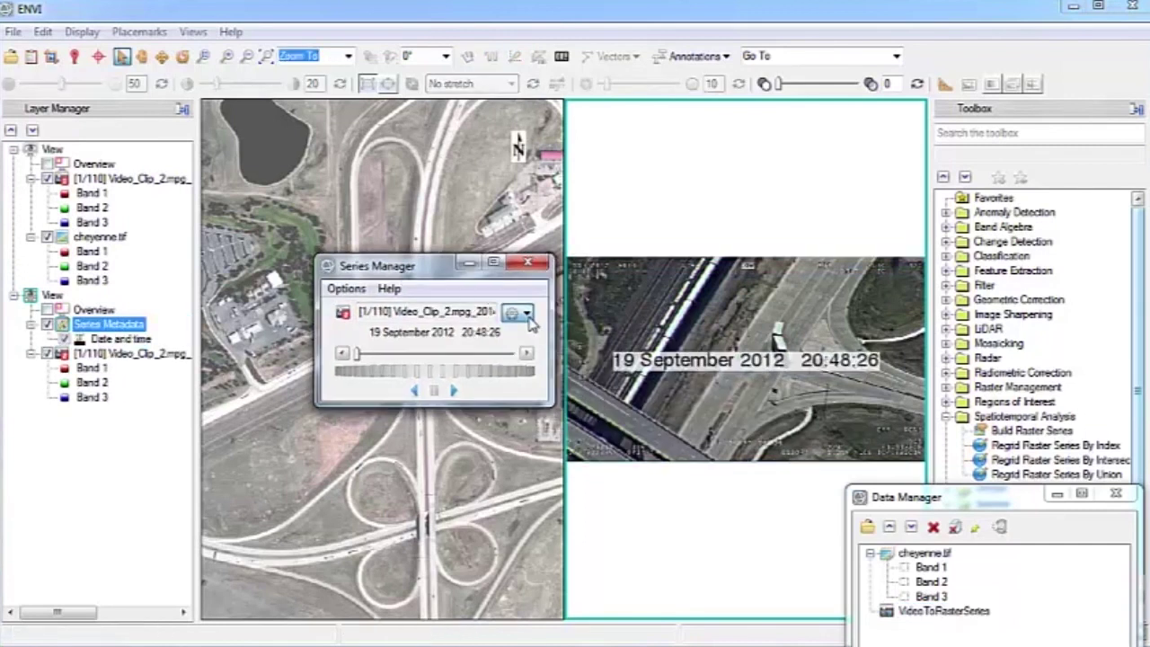
pyautogui.click(527, 313)
pyautogui.moveTo(544, 374)
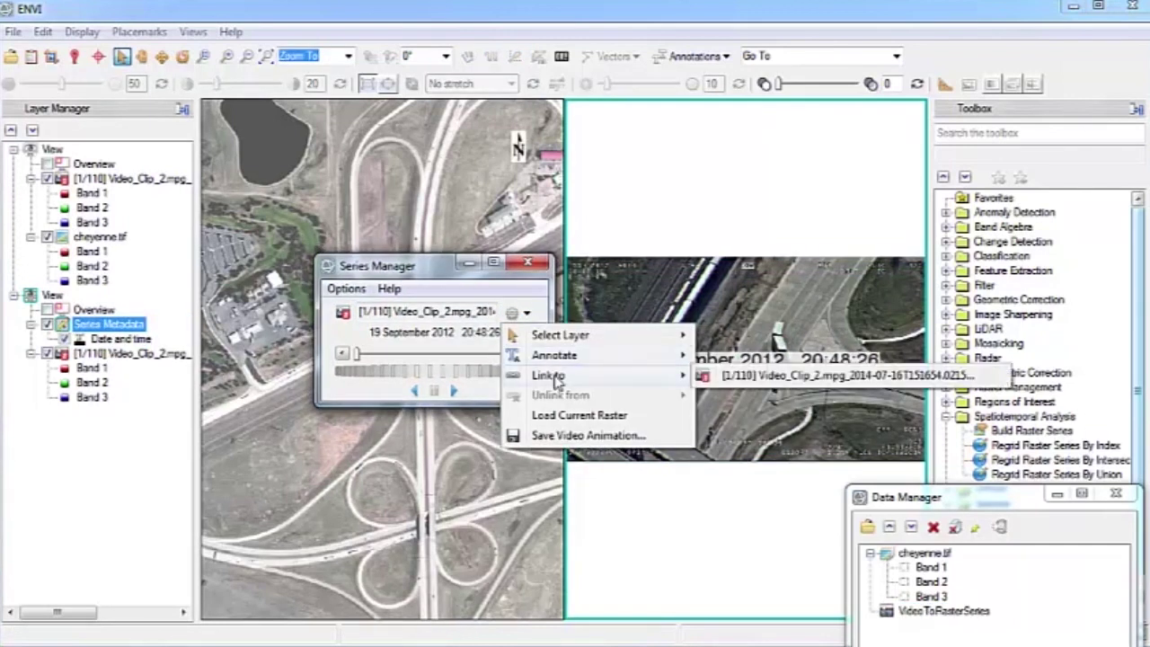
pyautogui.click(779, 377)
pyautogui.moveTo(409, 272); pyautogui.dragTo(413, 440)
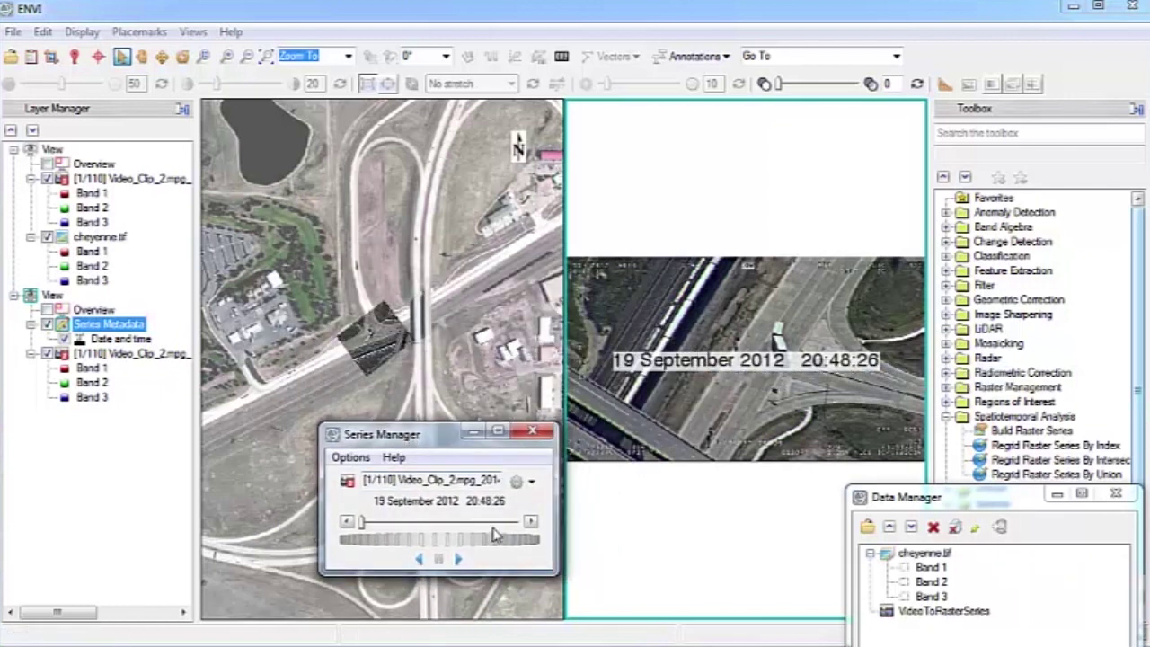
pyautogui.click(458, 559)
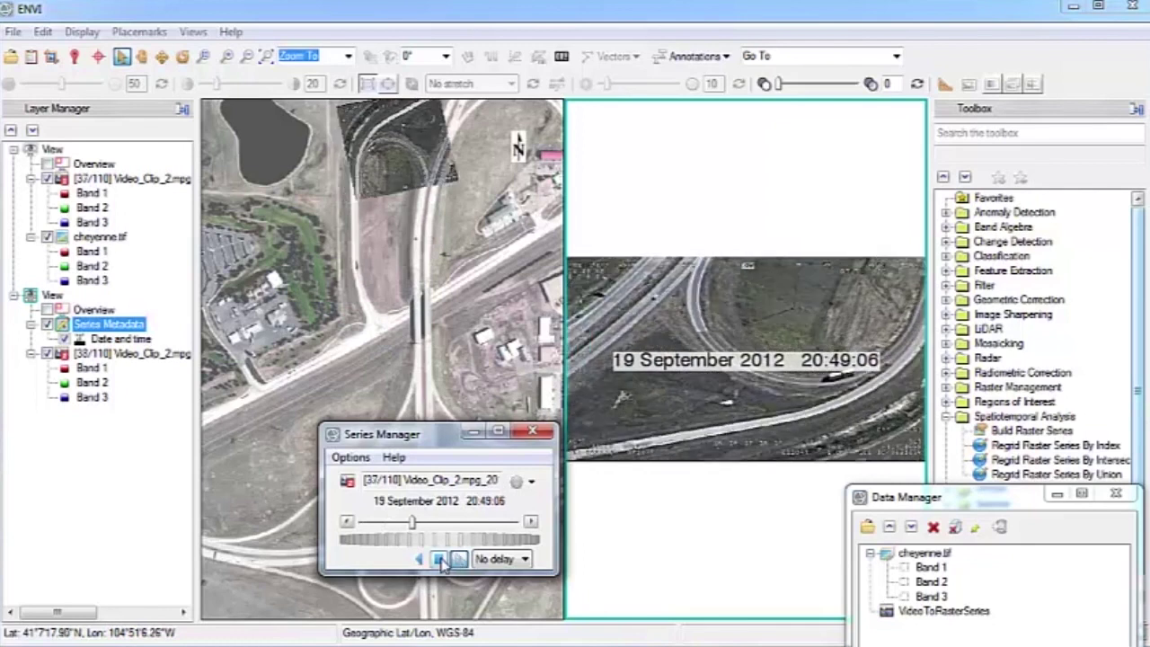
pyautogui.click(441, 560)
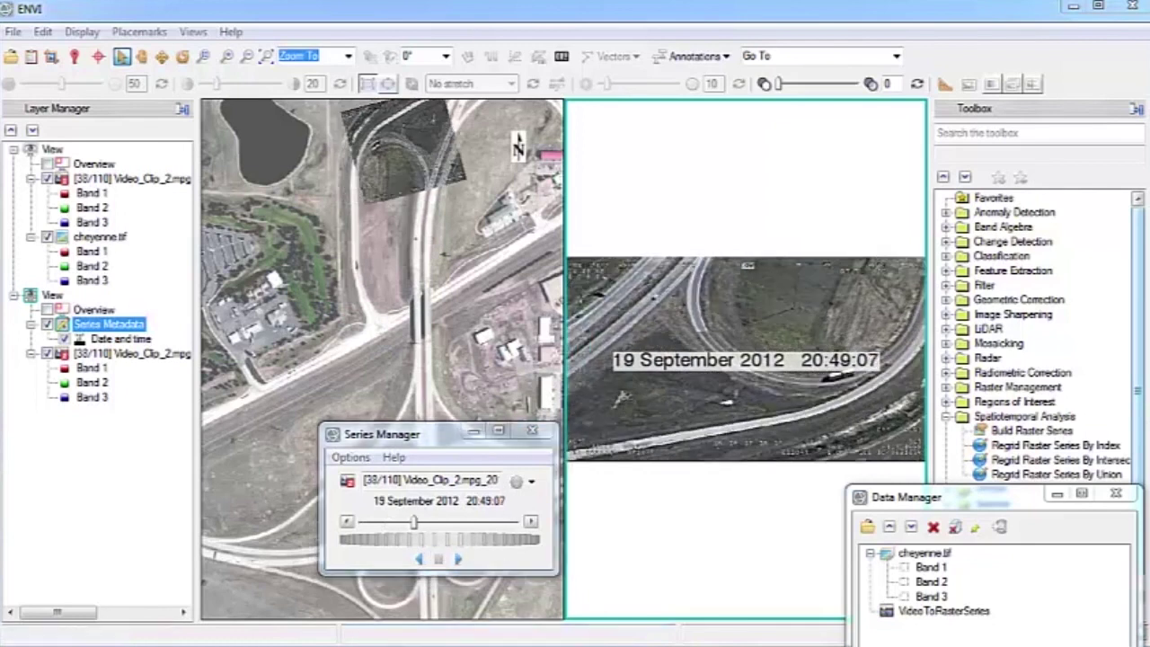